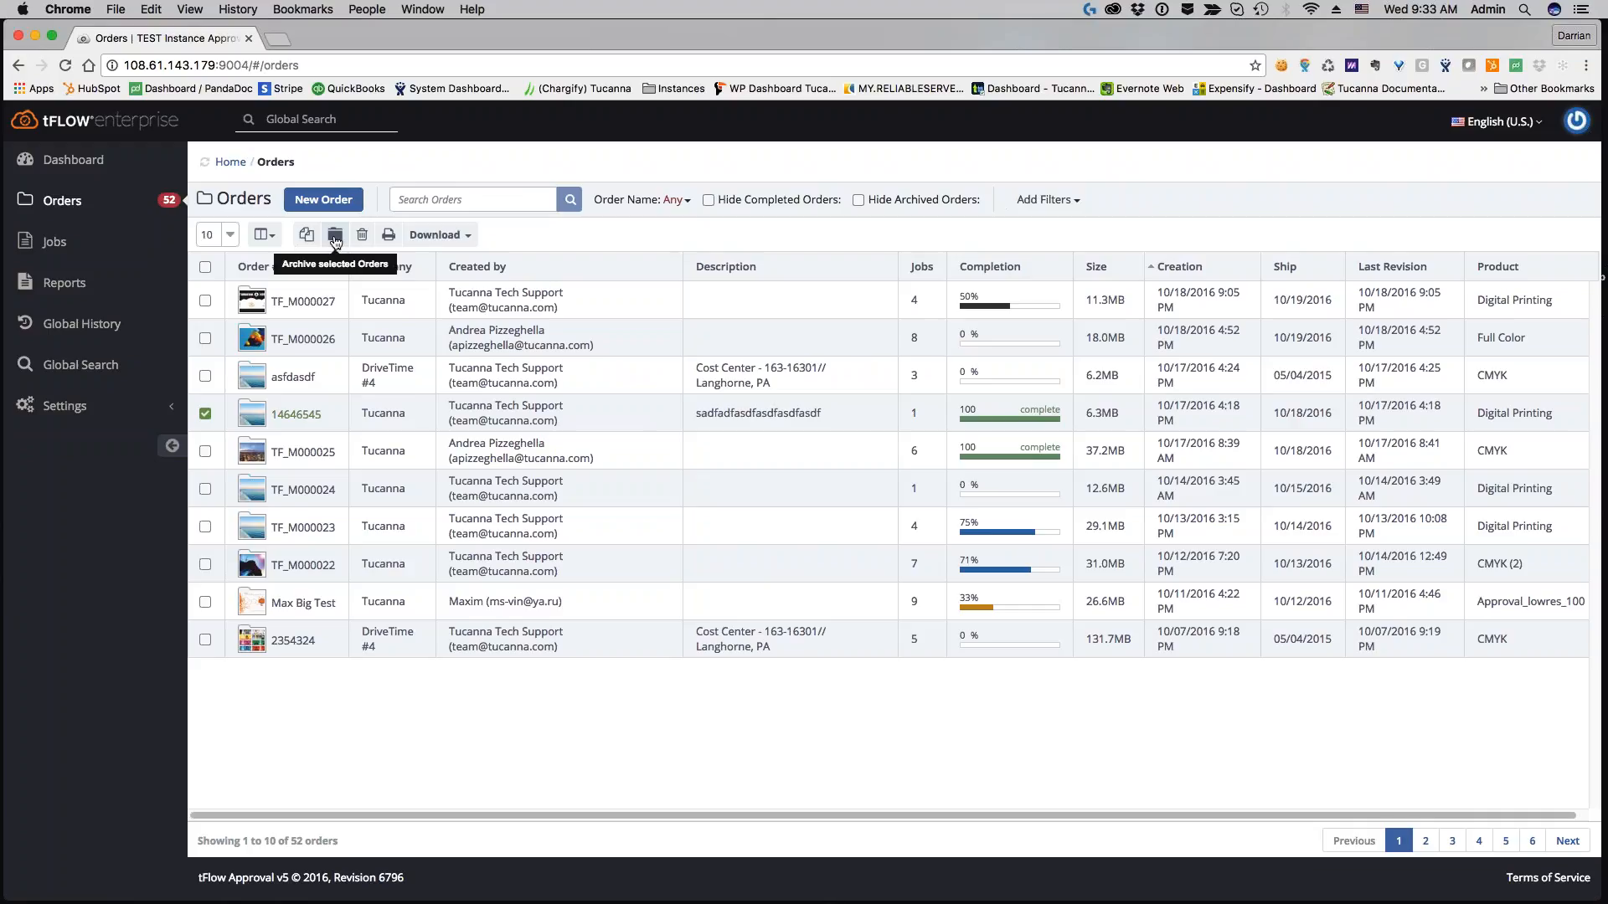
# Archive the selected completed order in the orders list and confirm the action
pyautogui.click(333, 238)
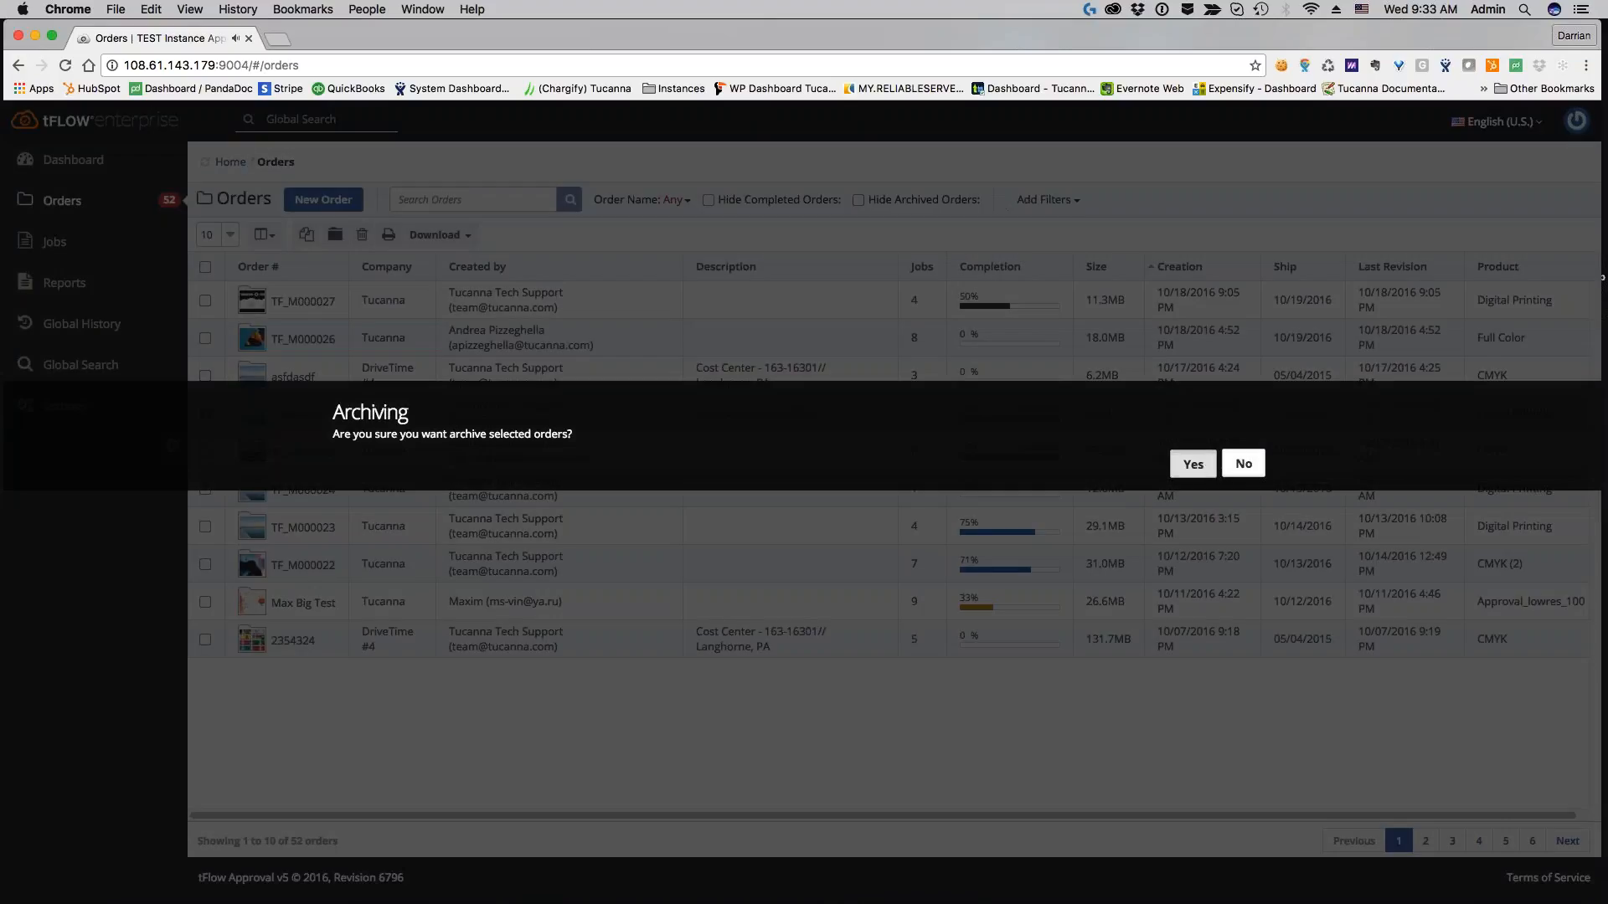
pyautogui.click(1192, 463)
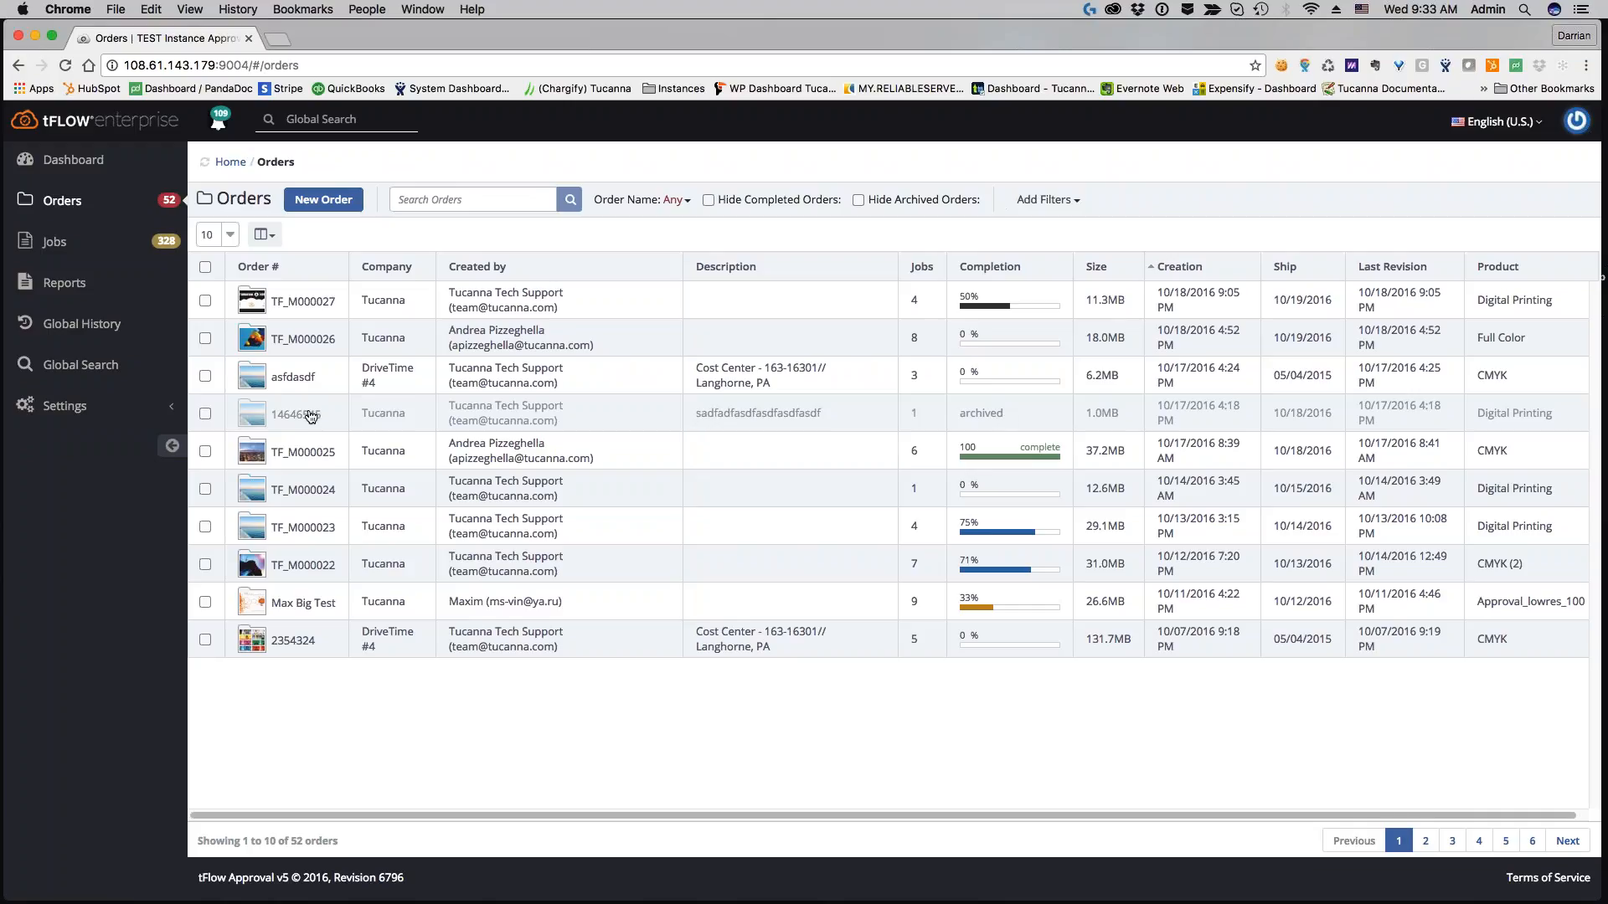
# Review the archived order's history and jobs, including the proof and comments of its only job
pyautogui.click(294, 415)
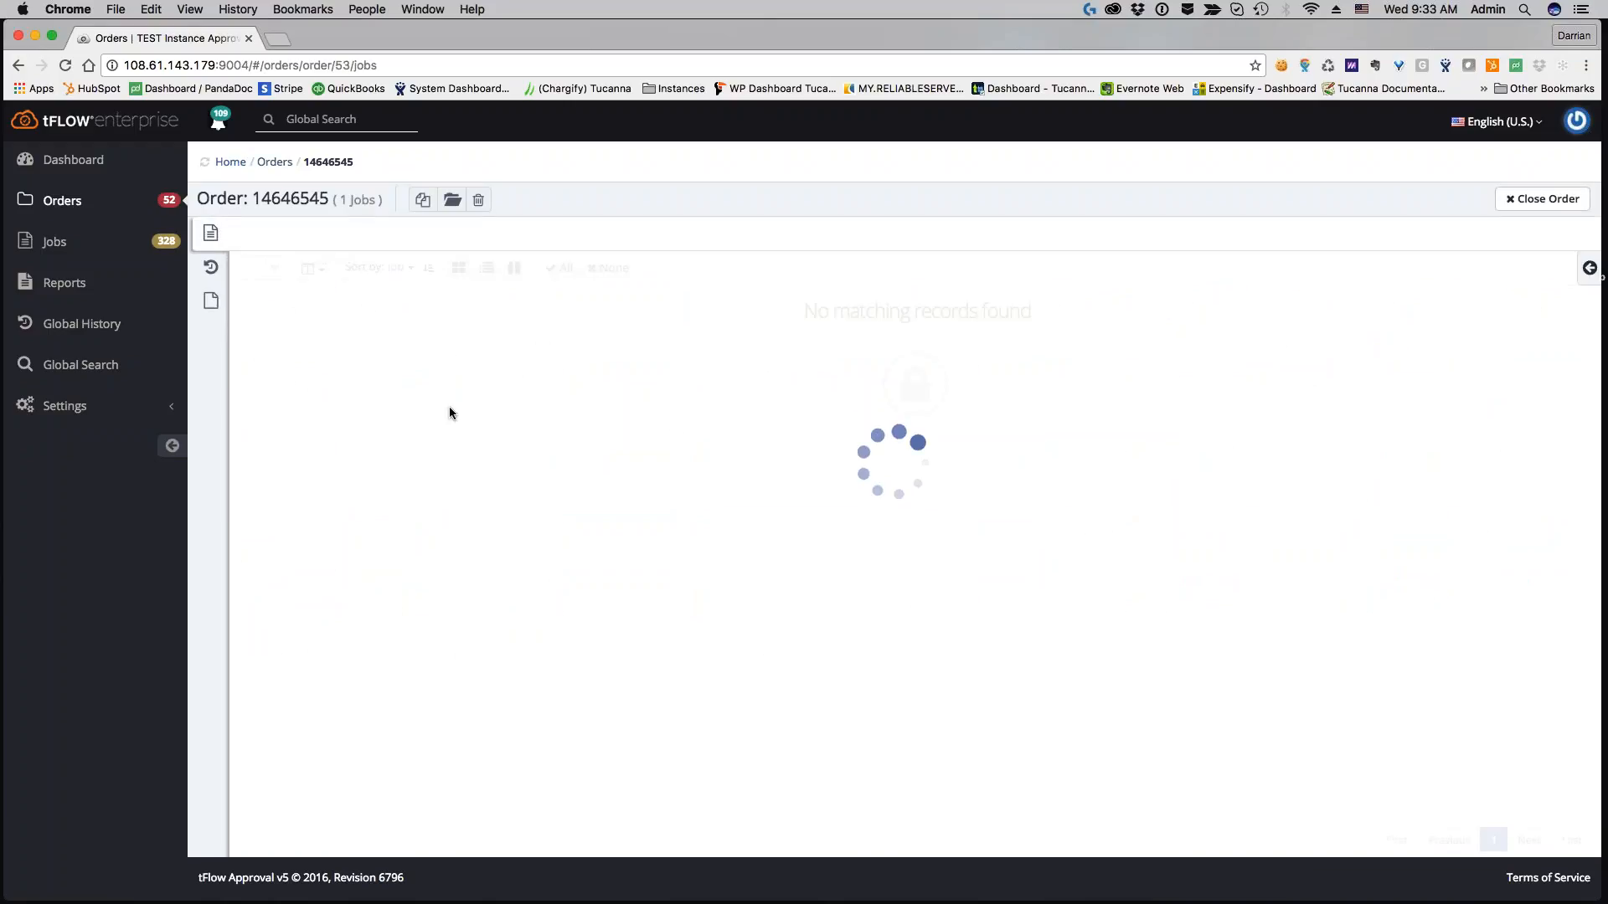
pyautogui.click(211, 270)
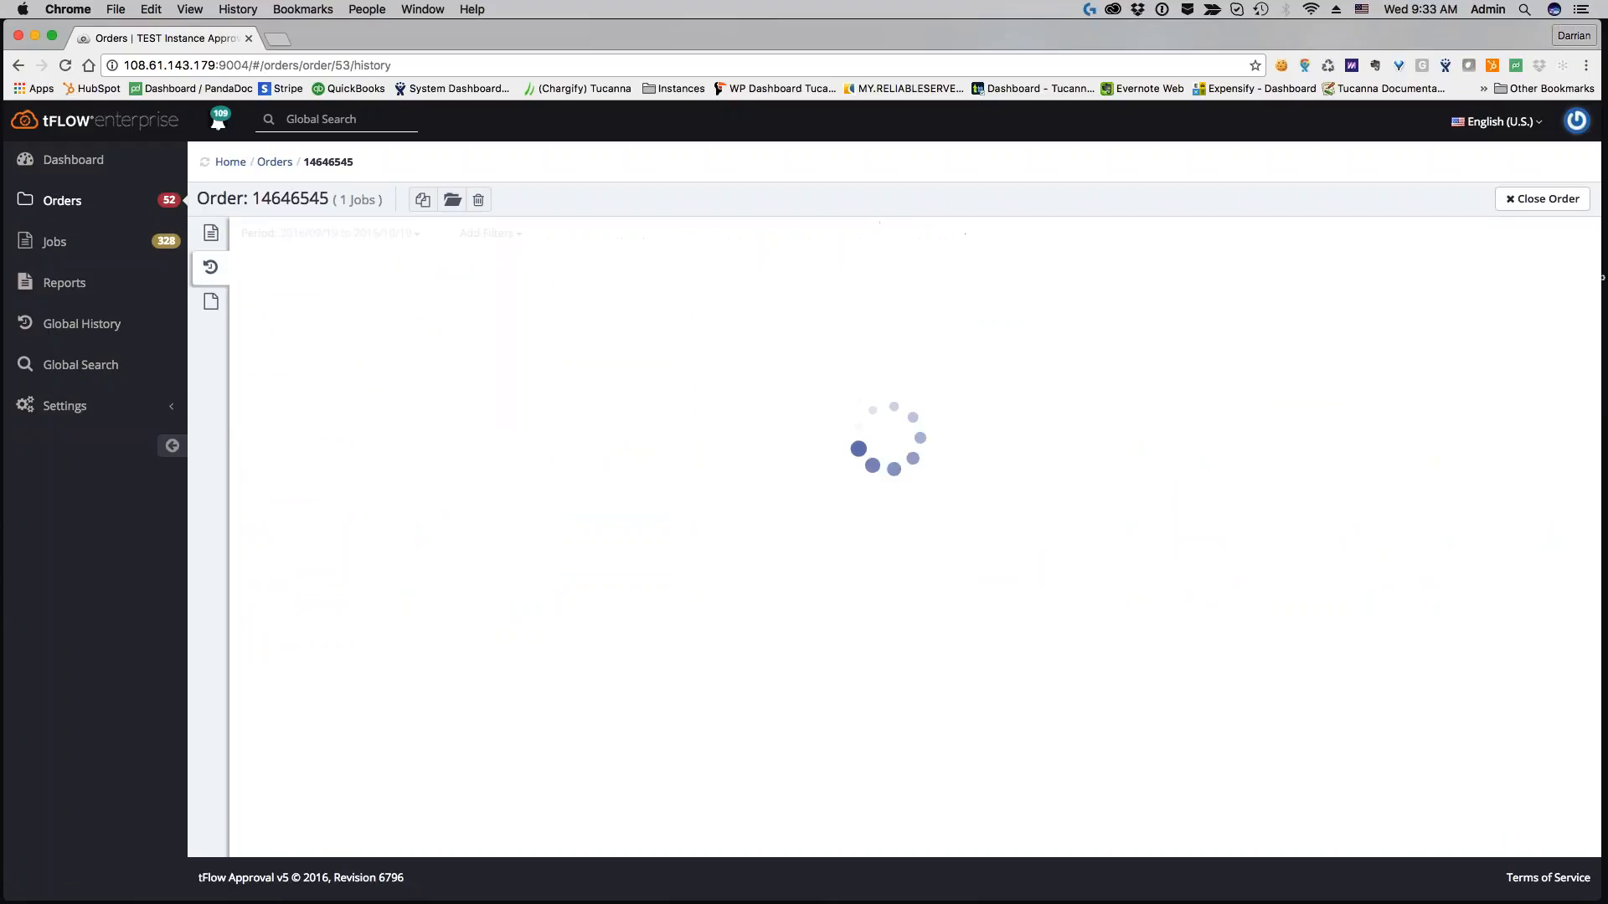
pyautogui.click(214, 240)
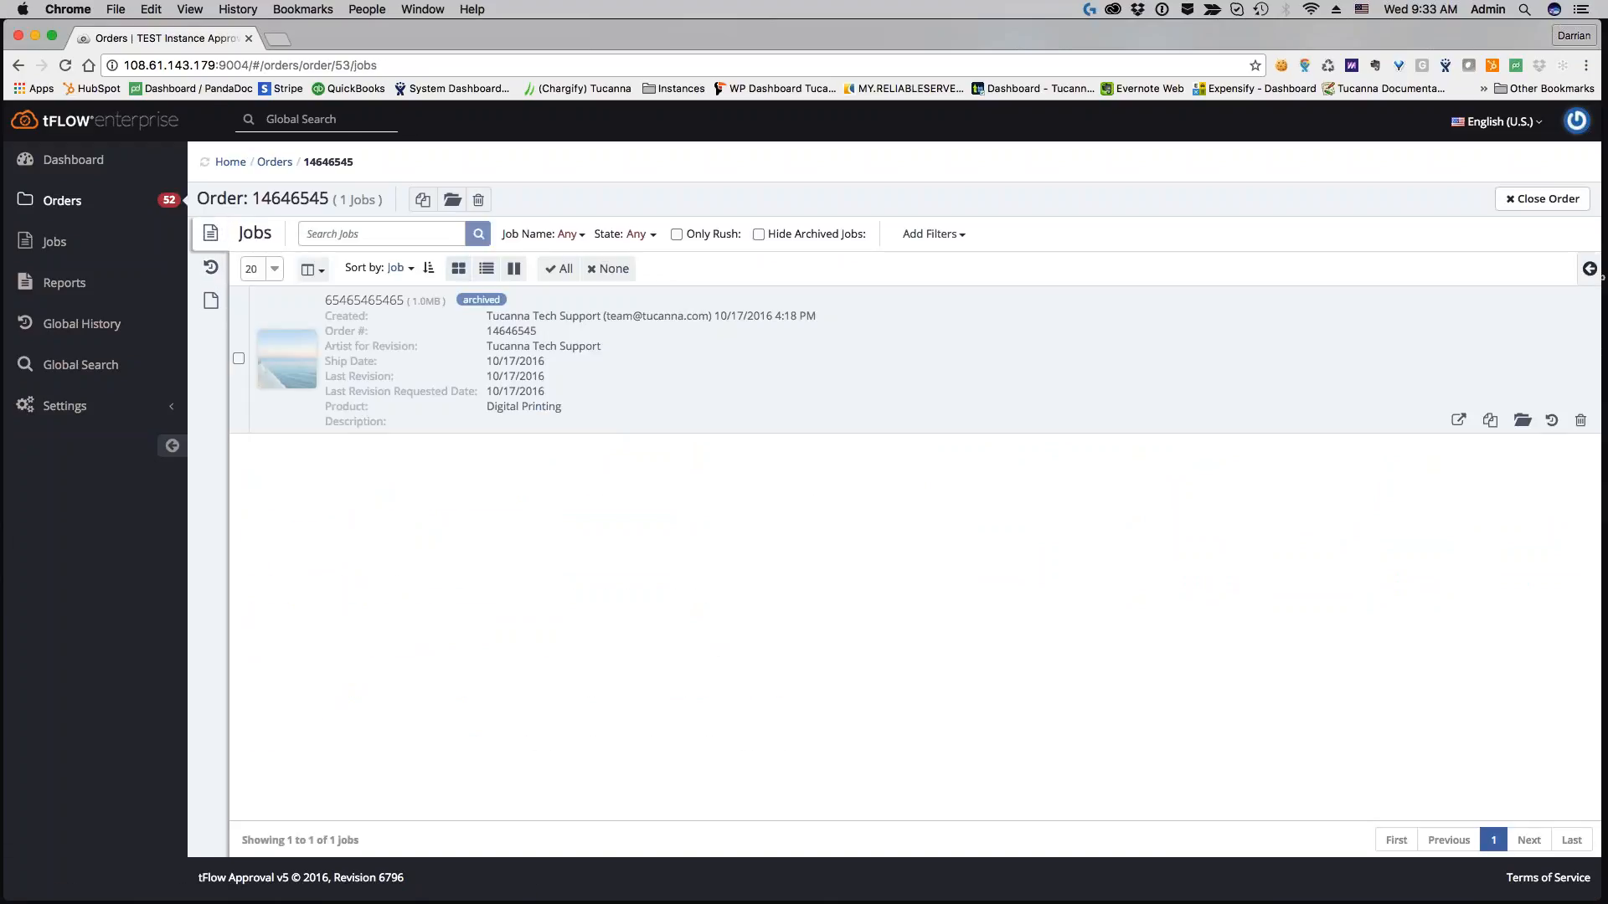
pyautogui.click(295, 373)
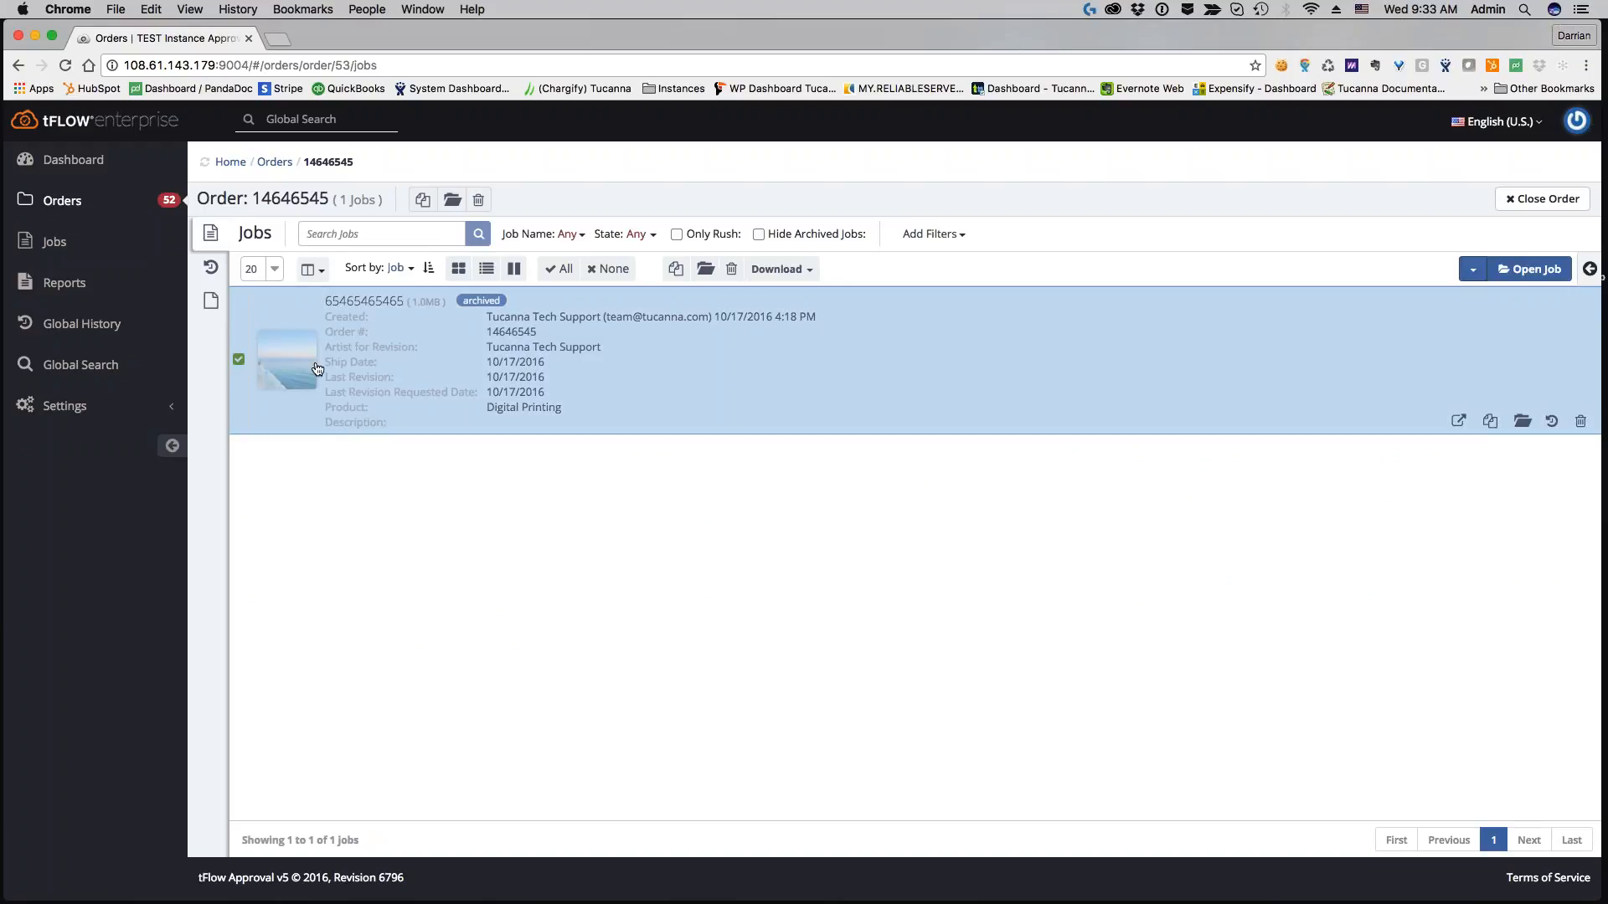
pyautogui.click(316, 369)
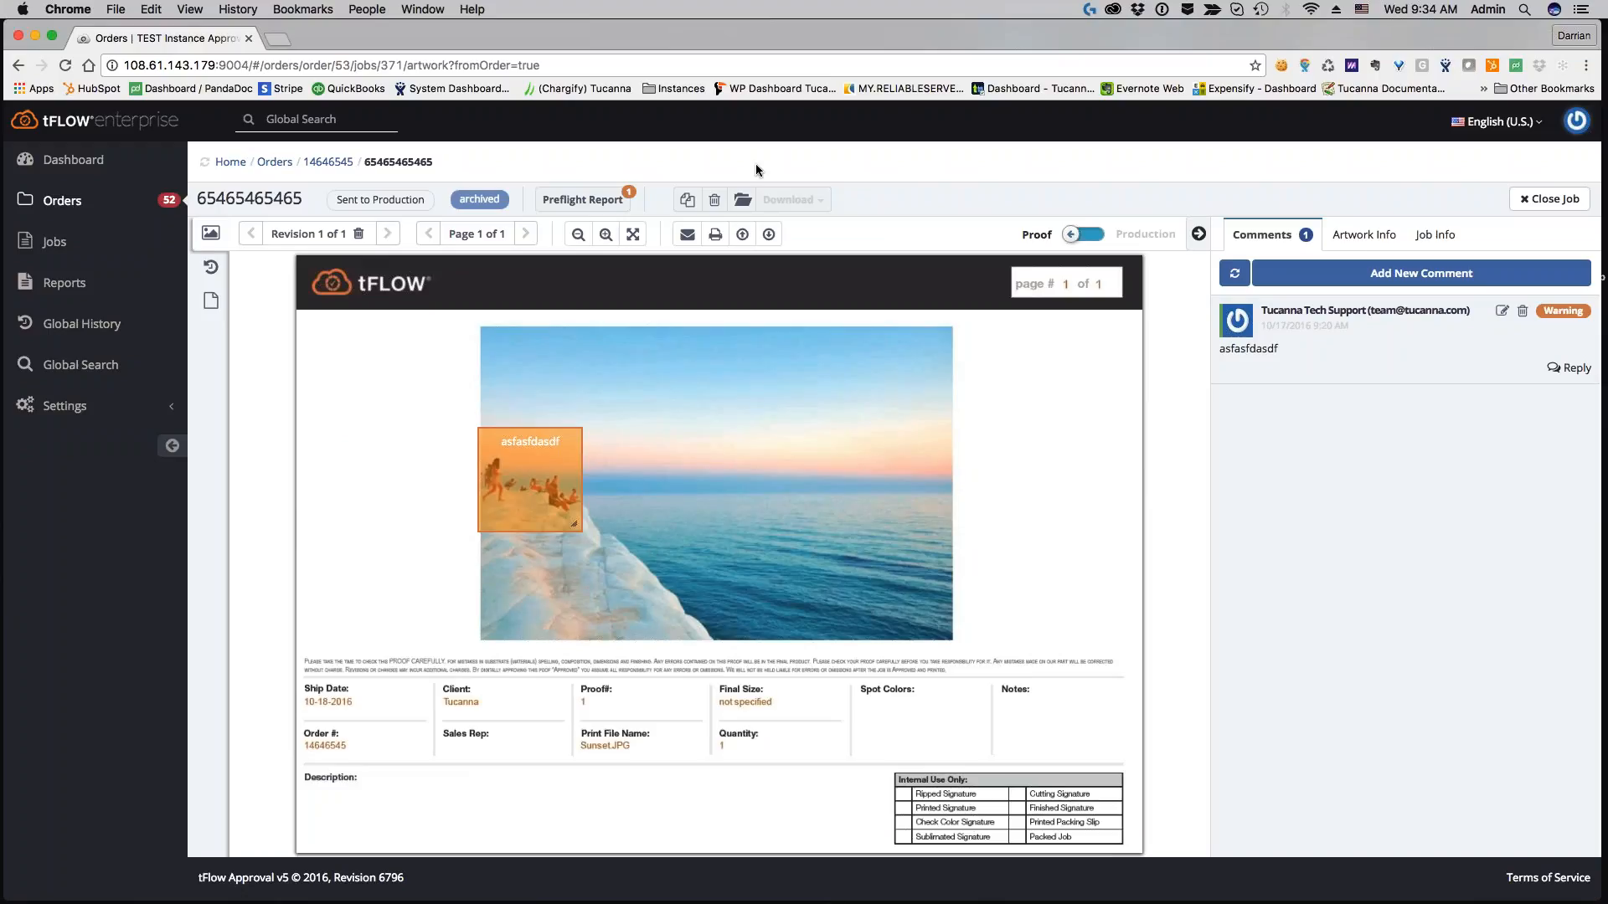
pyautogui.click(1545, 200)
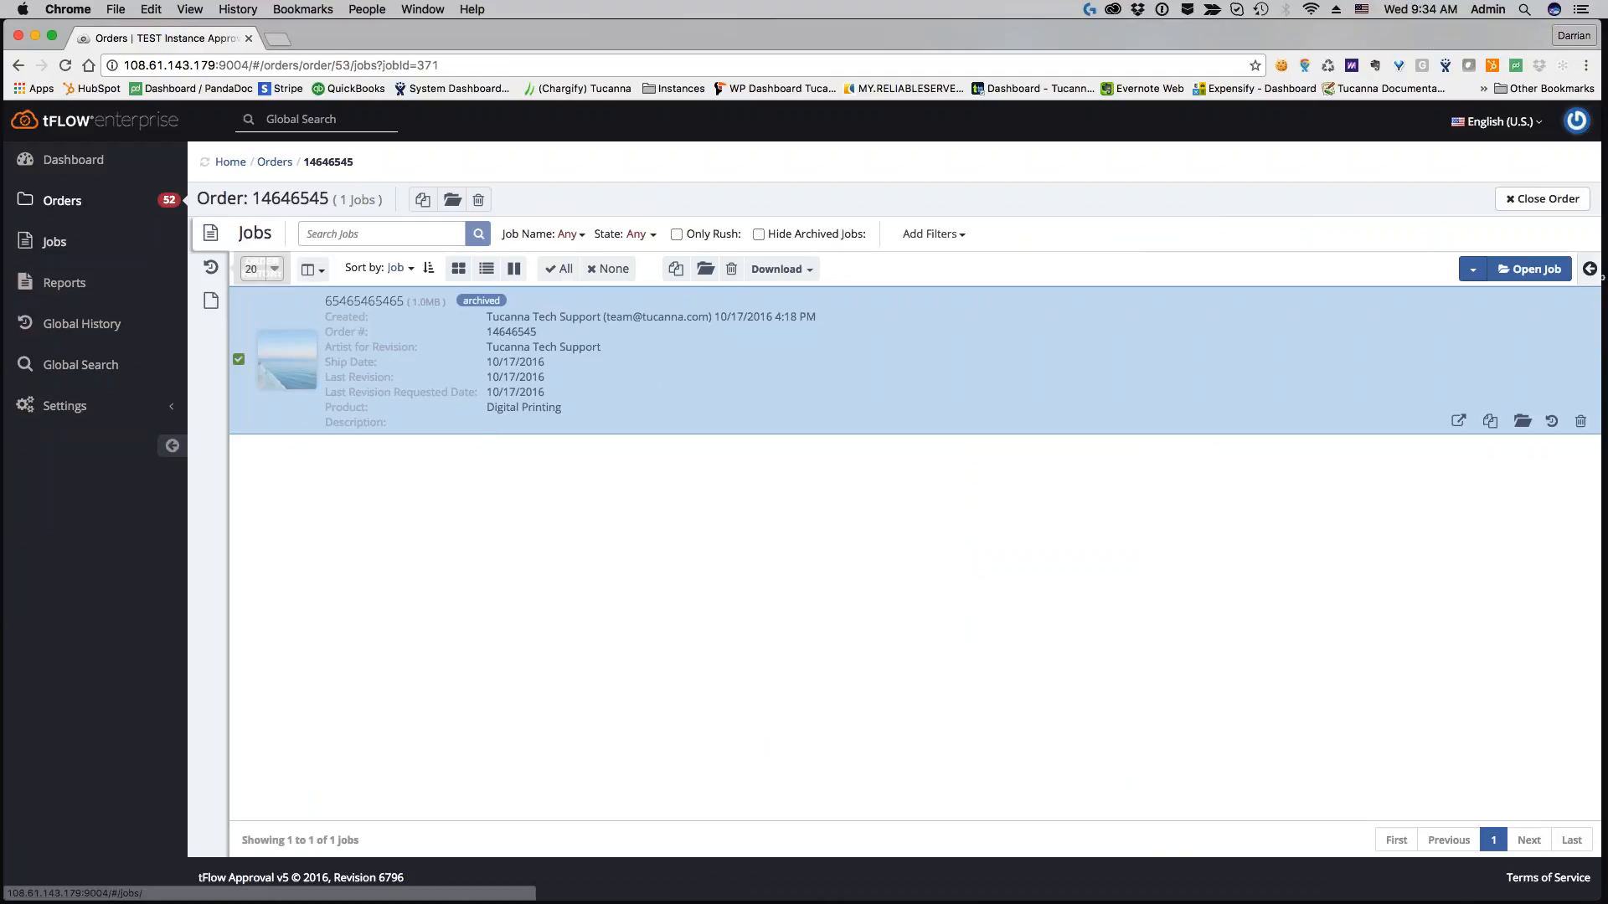
# Return to the orders list and unarchive the archived order
pyautogui.click(75, 200)
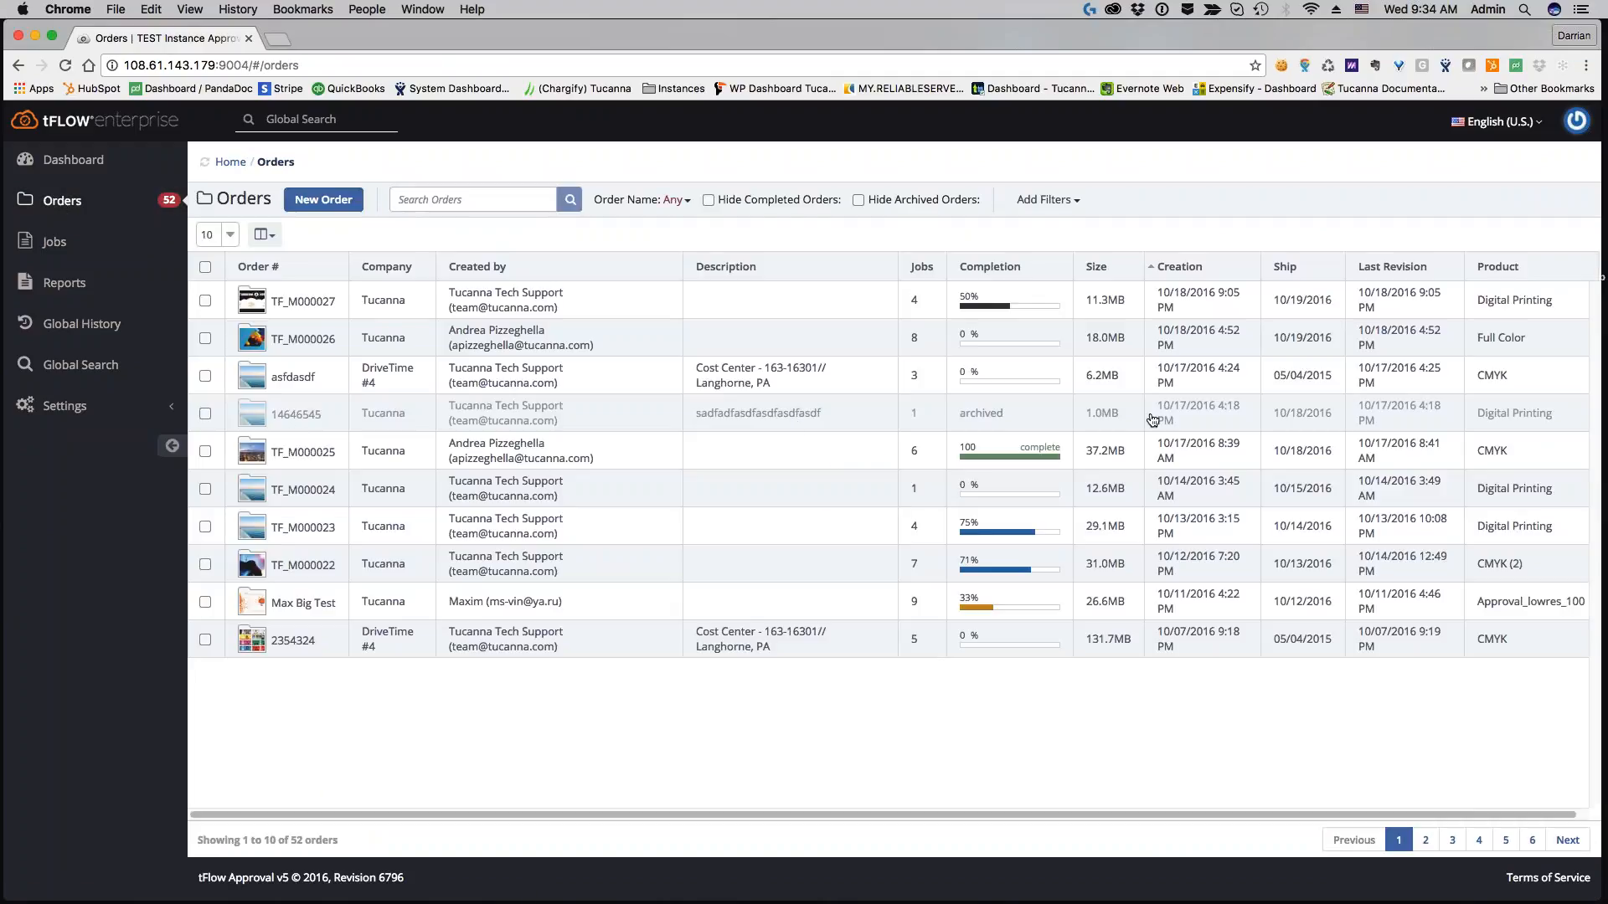
pyautogui.click(206, 416)
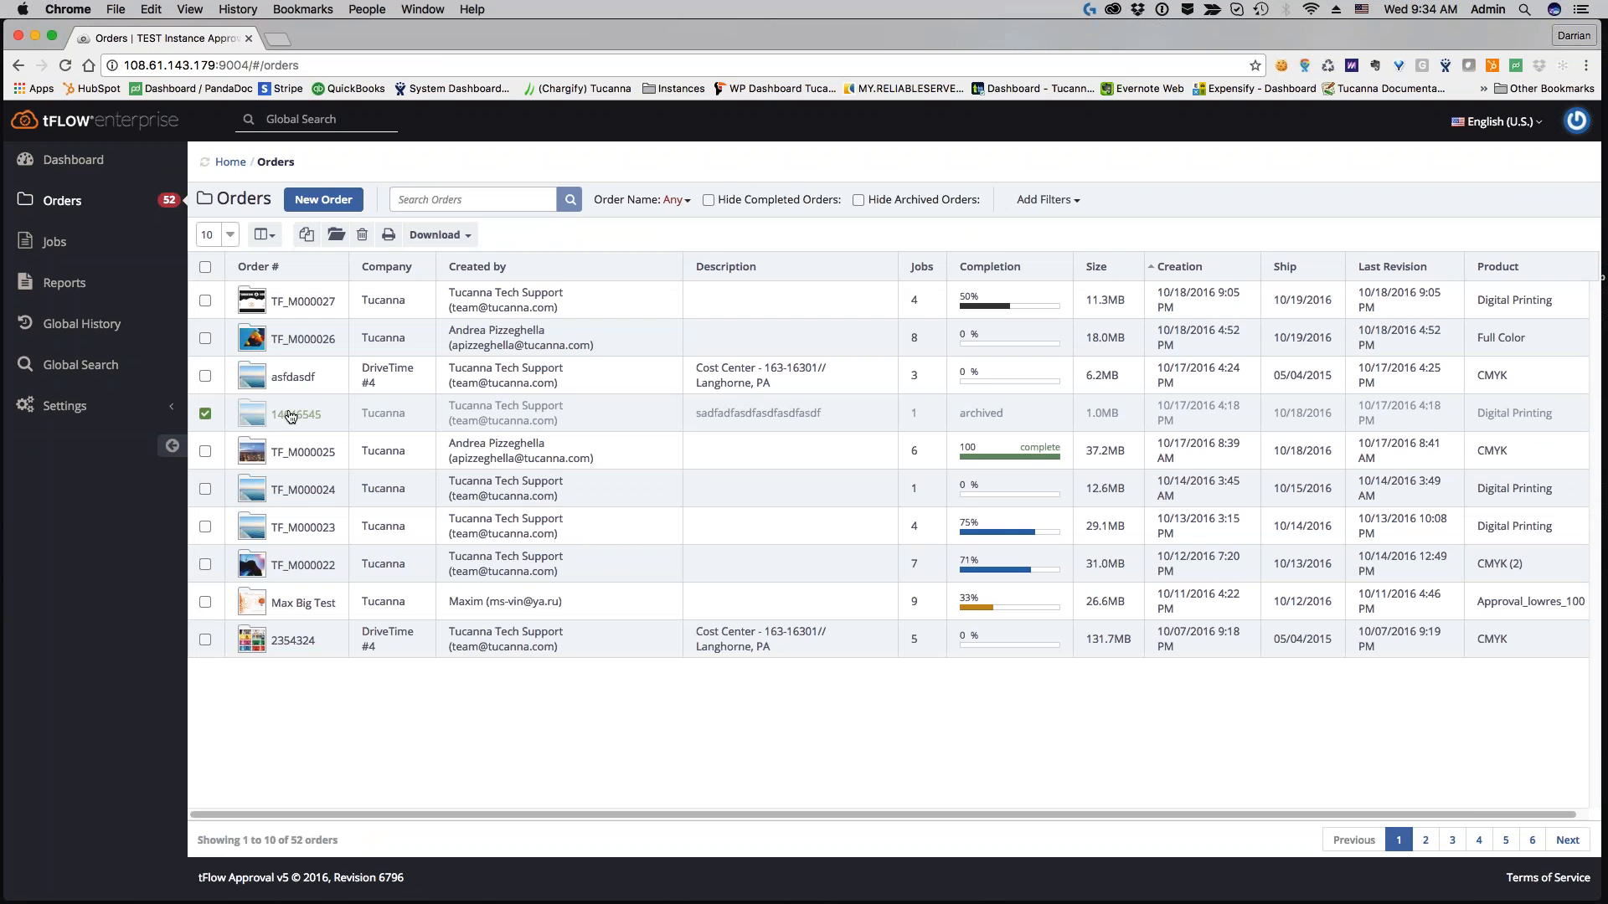
pyautogui.click(336, 237)
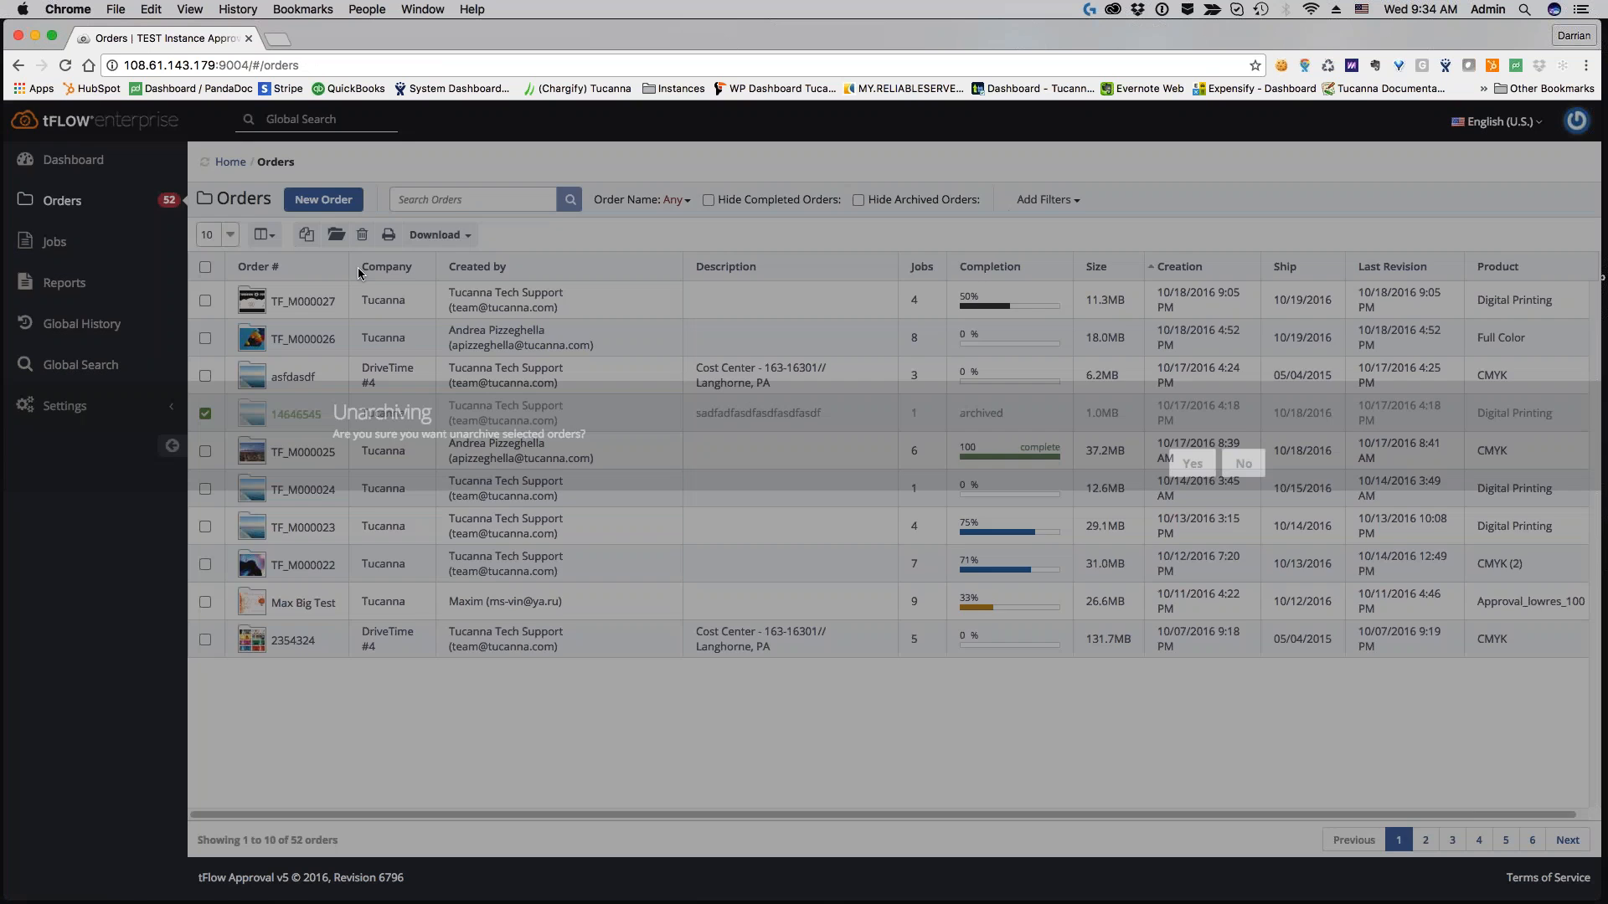
pyautogui.click(1185, 467)
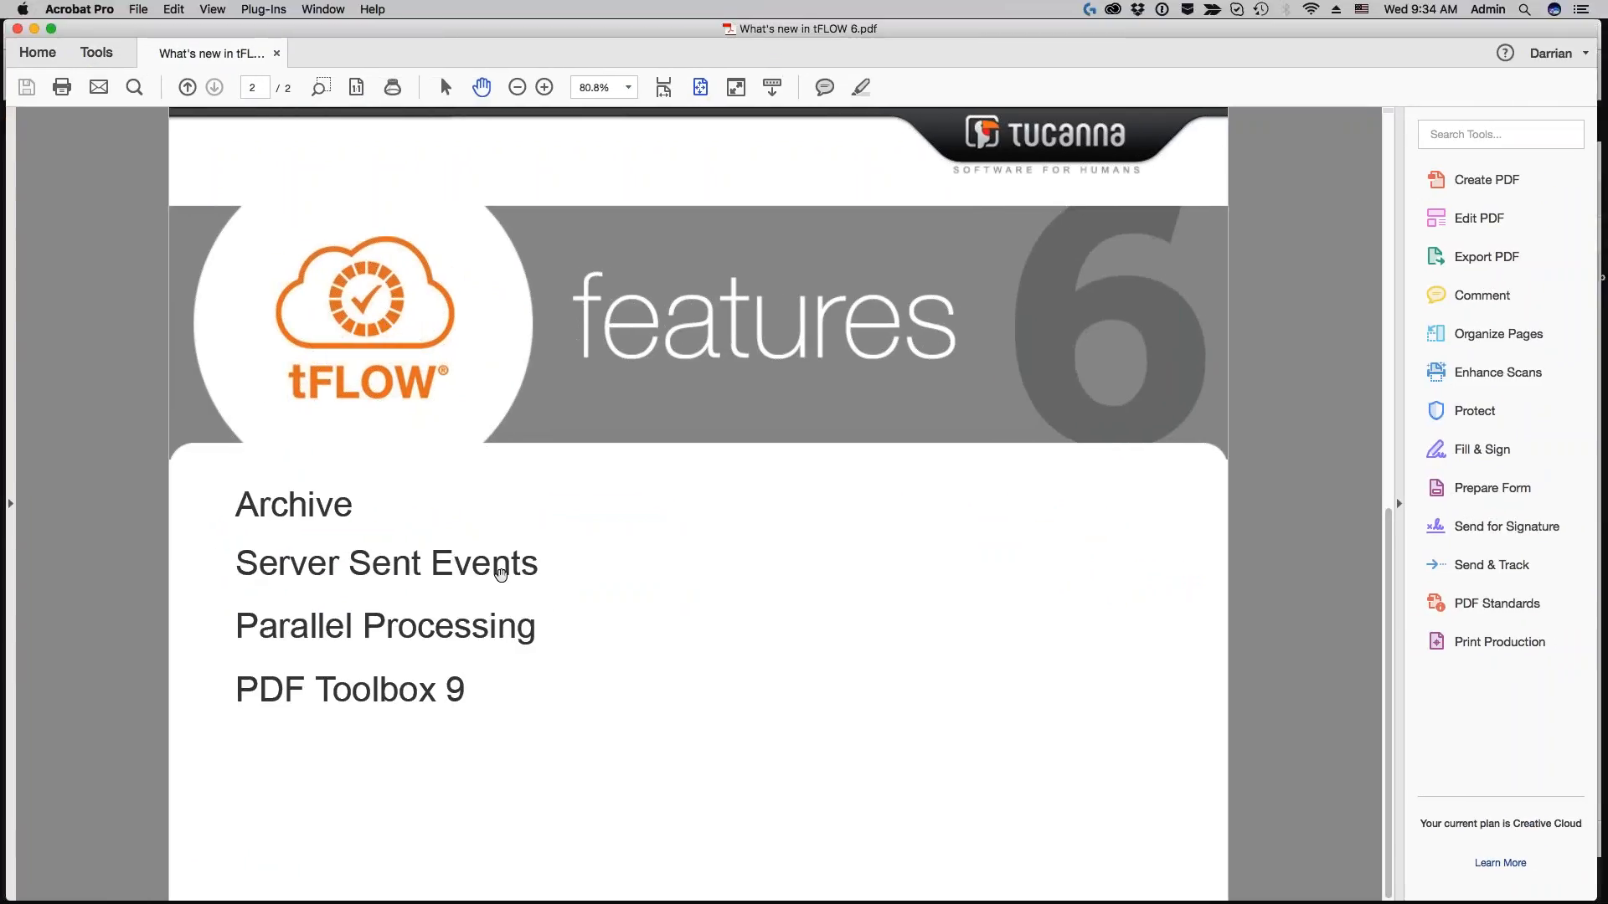
# Move the tFLOW 6 features PDF out of the way and create a new order with the Digital Printing product
pyautogui.moveTo(274, 29); pyautogui.dragTo(1607, 188)
pyautogui.click(807, 482)
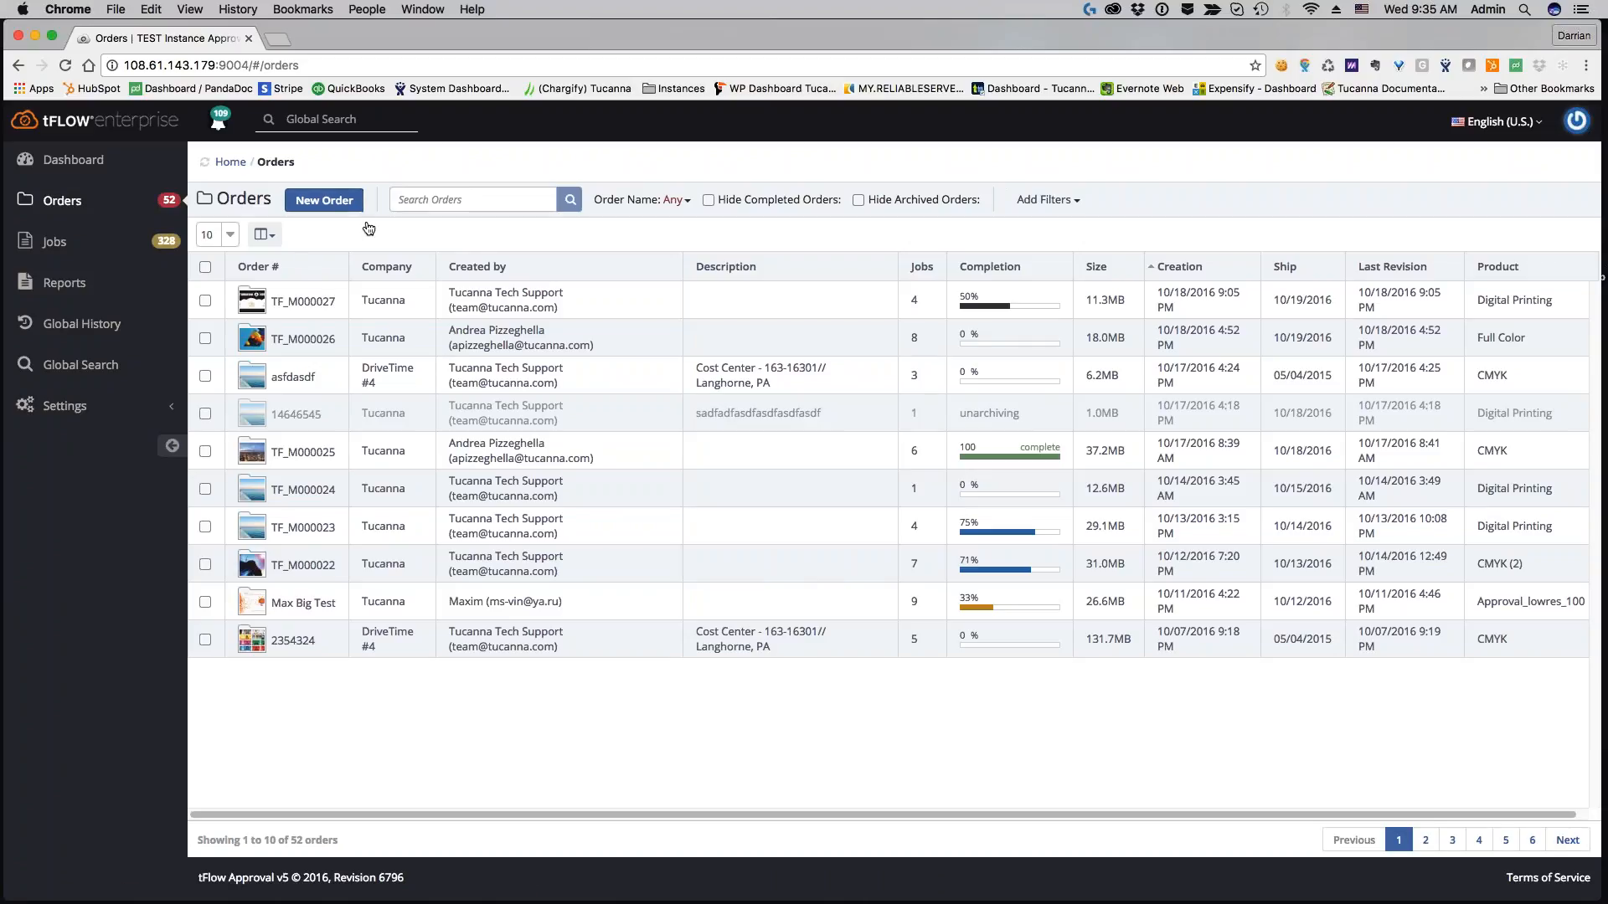
pyautogui.click(324, 199)
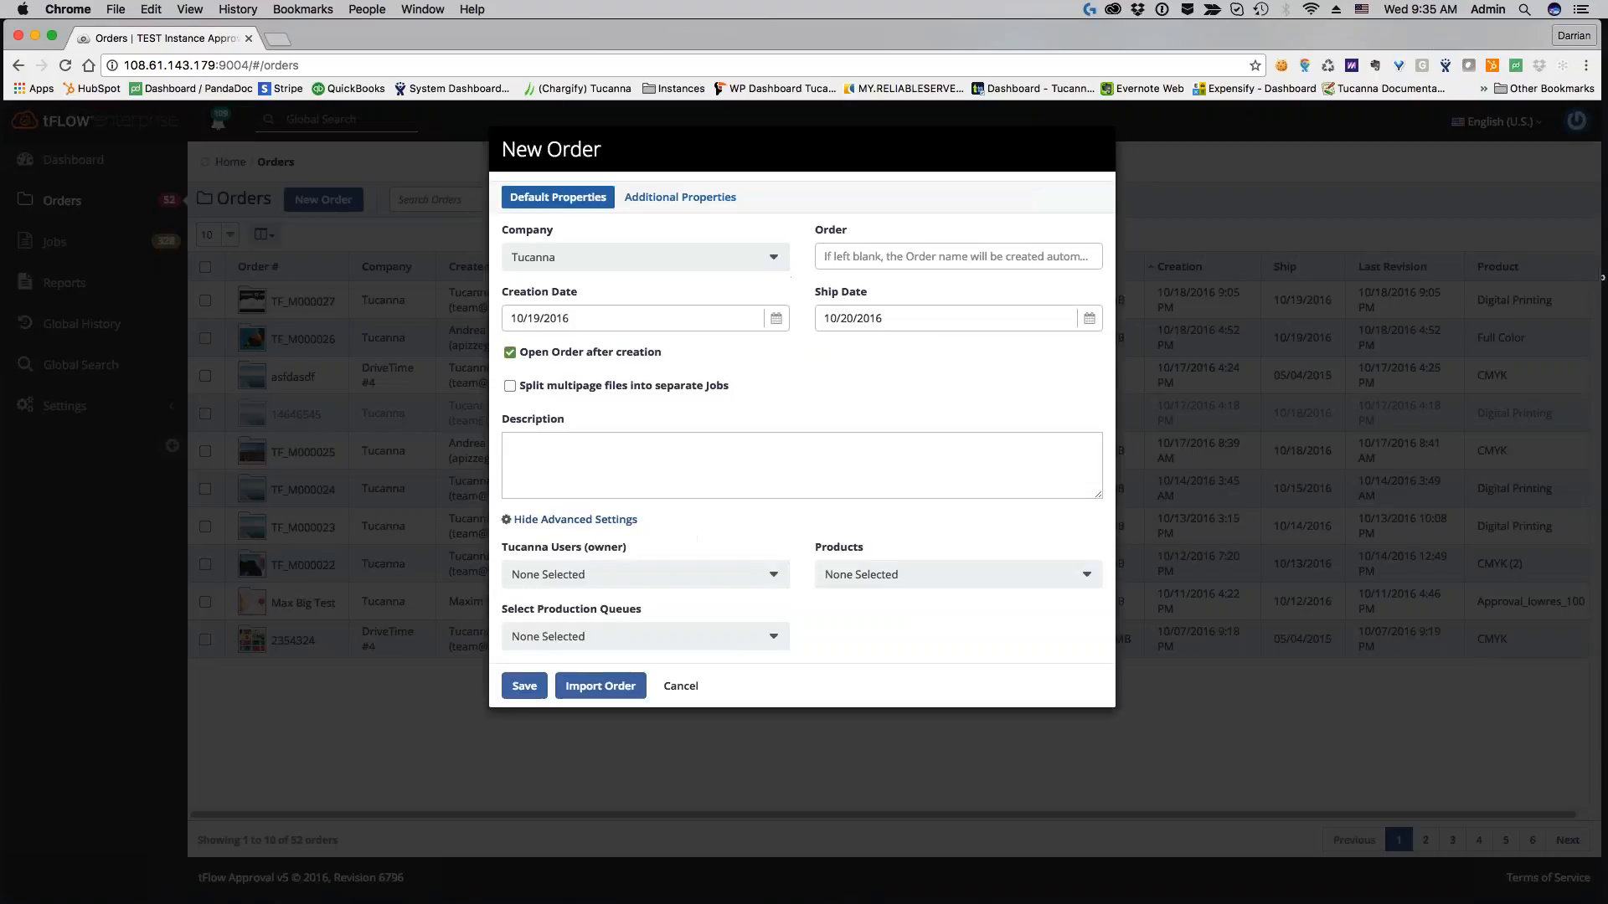
pyautogui.click(866, 578)
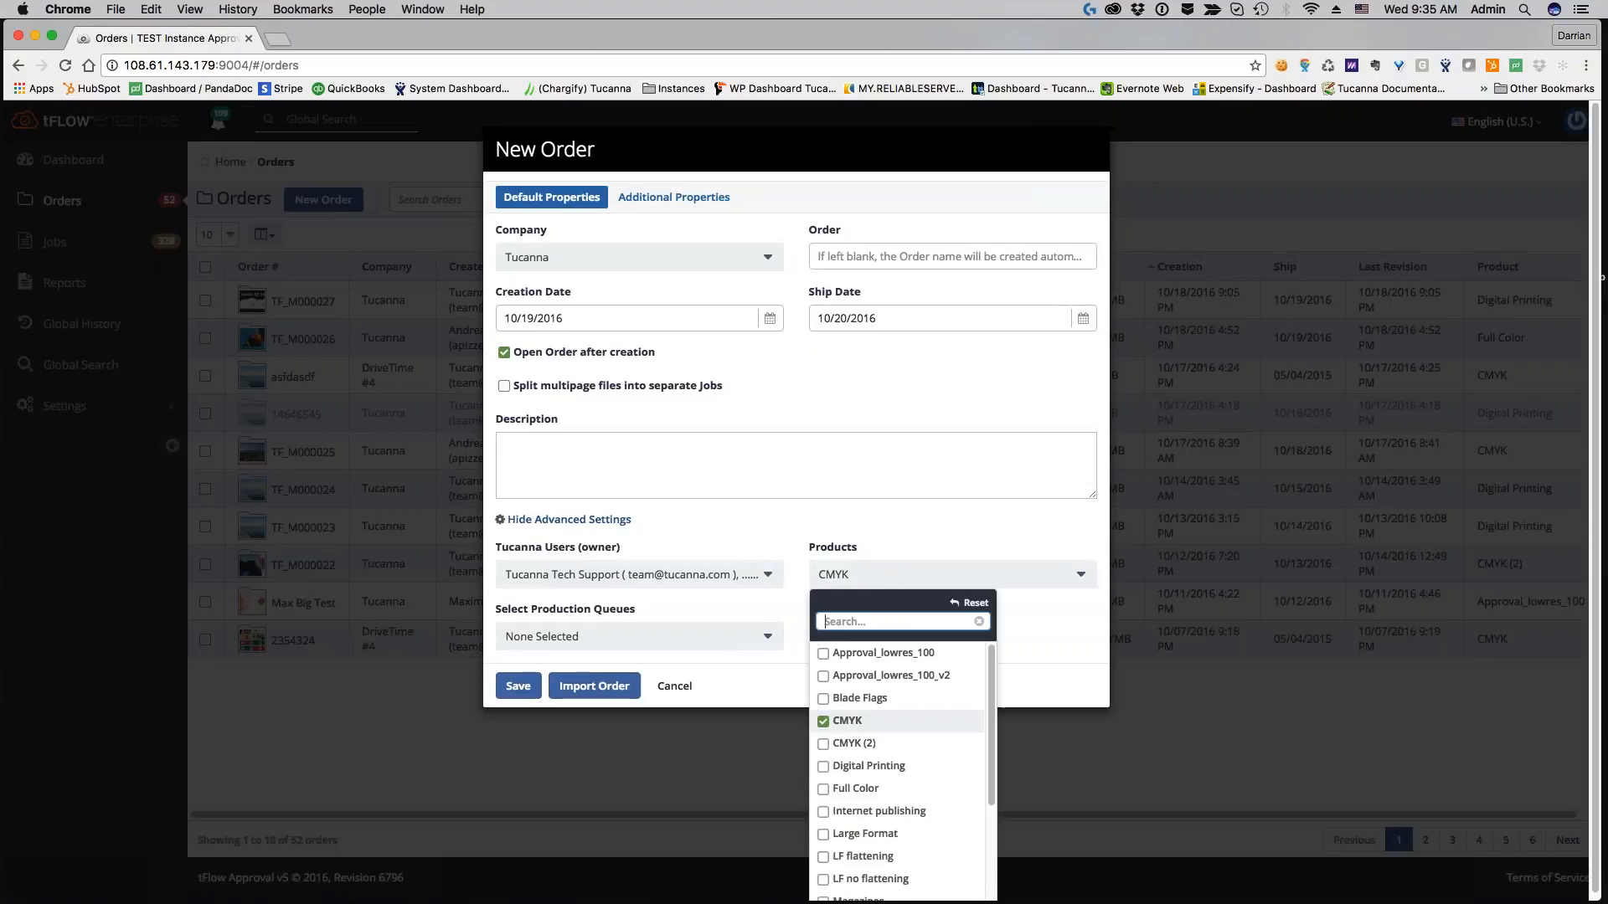
pyautogui.click(871, 766)
pyautogui.click(524, 686)
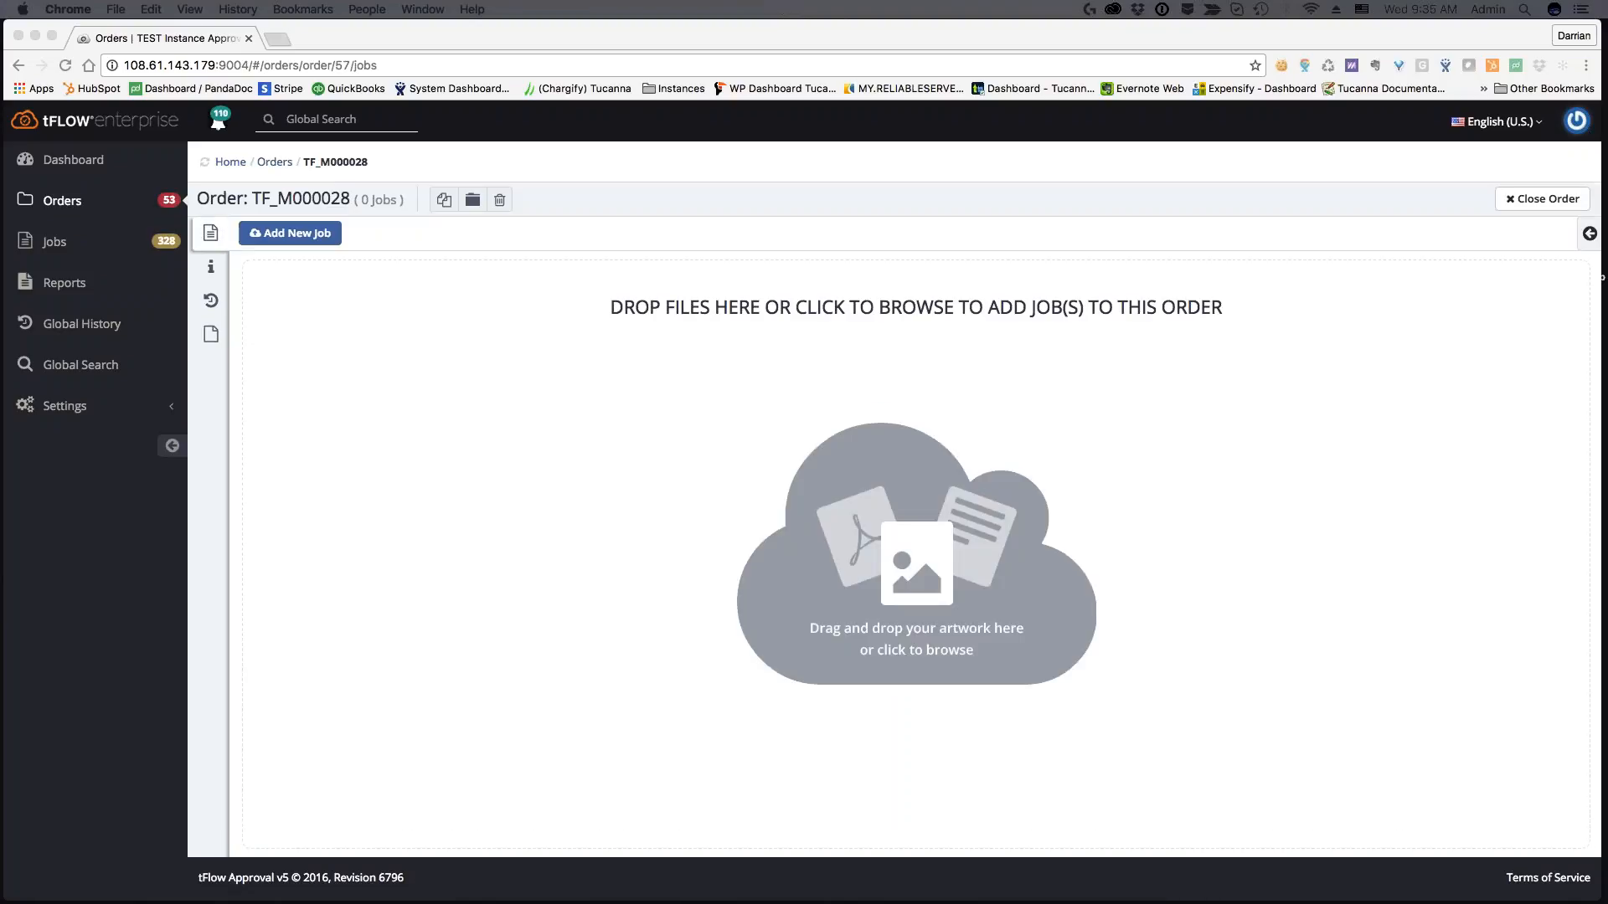
# Upload three artwork files to the new order as separate jobs
pyautogui.moveTo(1603, 523); pyautogui.dragTo(807, 370)
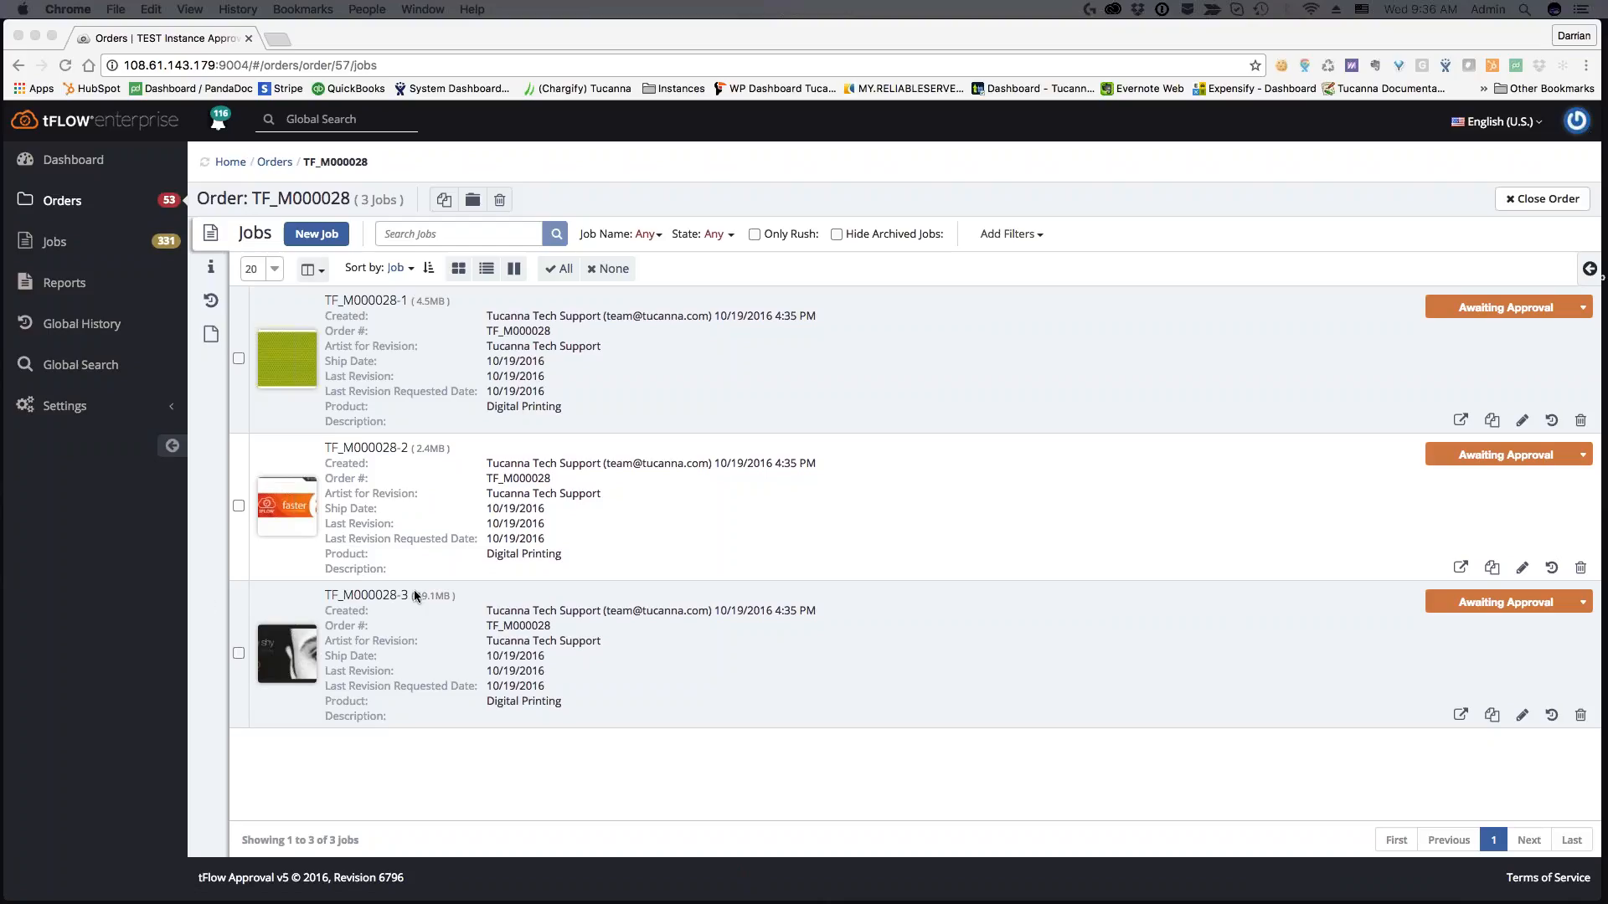
pyautogui.click(635, 771)
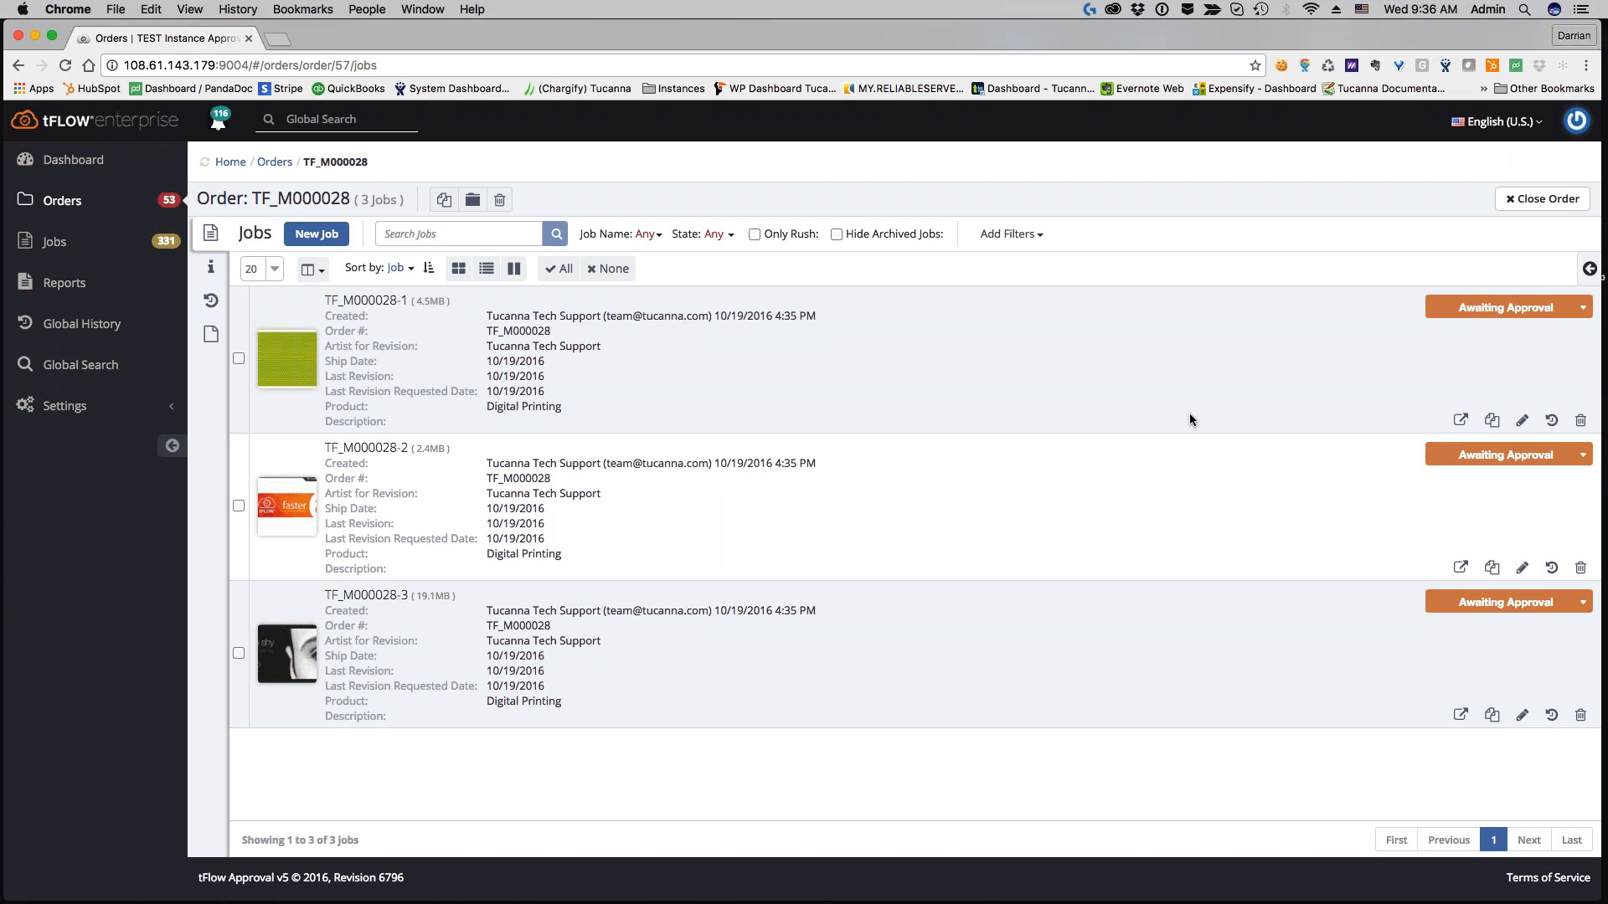
# Approve the new order's first and second jobs for production
pyautogui.click(1526, 310)
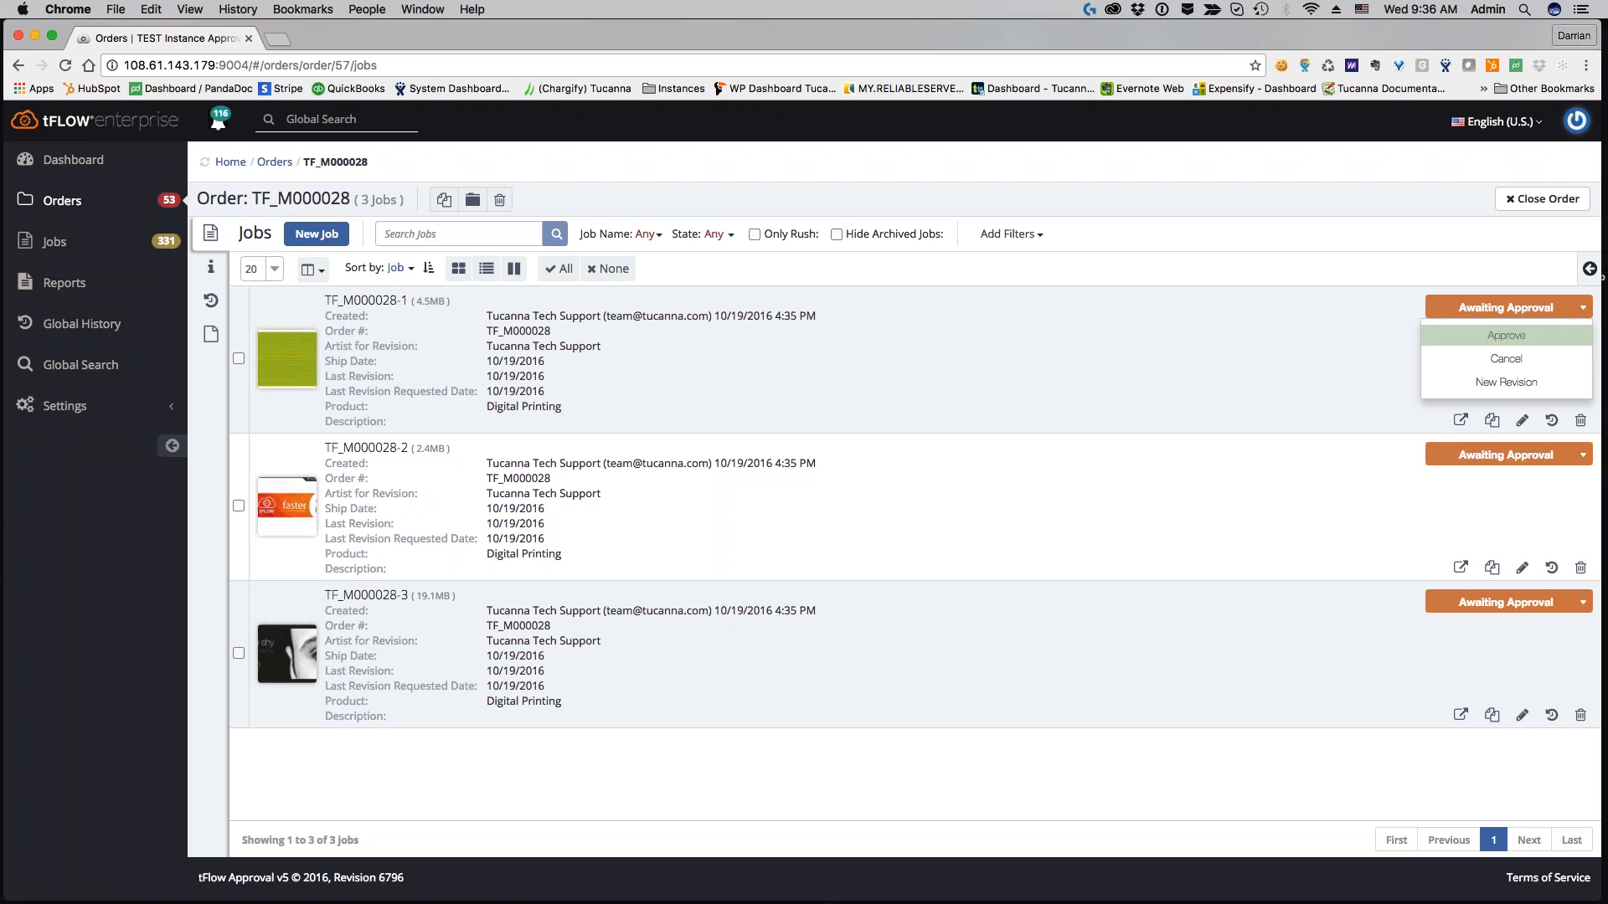
pyautogui.click(1510, 336)
pyautogui.click(1188, 524)
pyautogui.click(1525, 457)
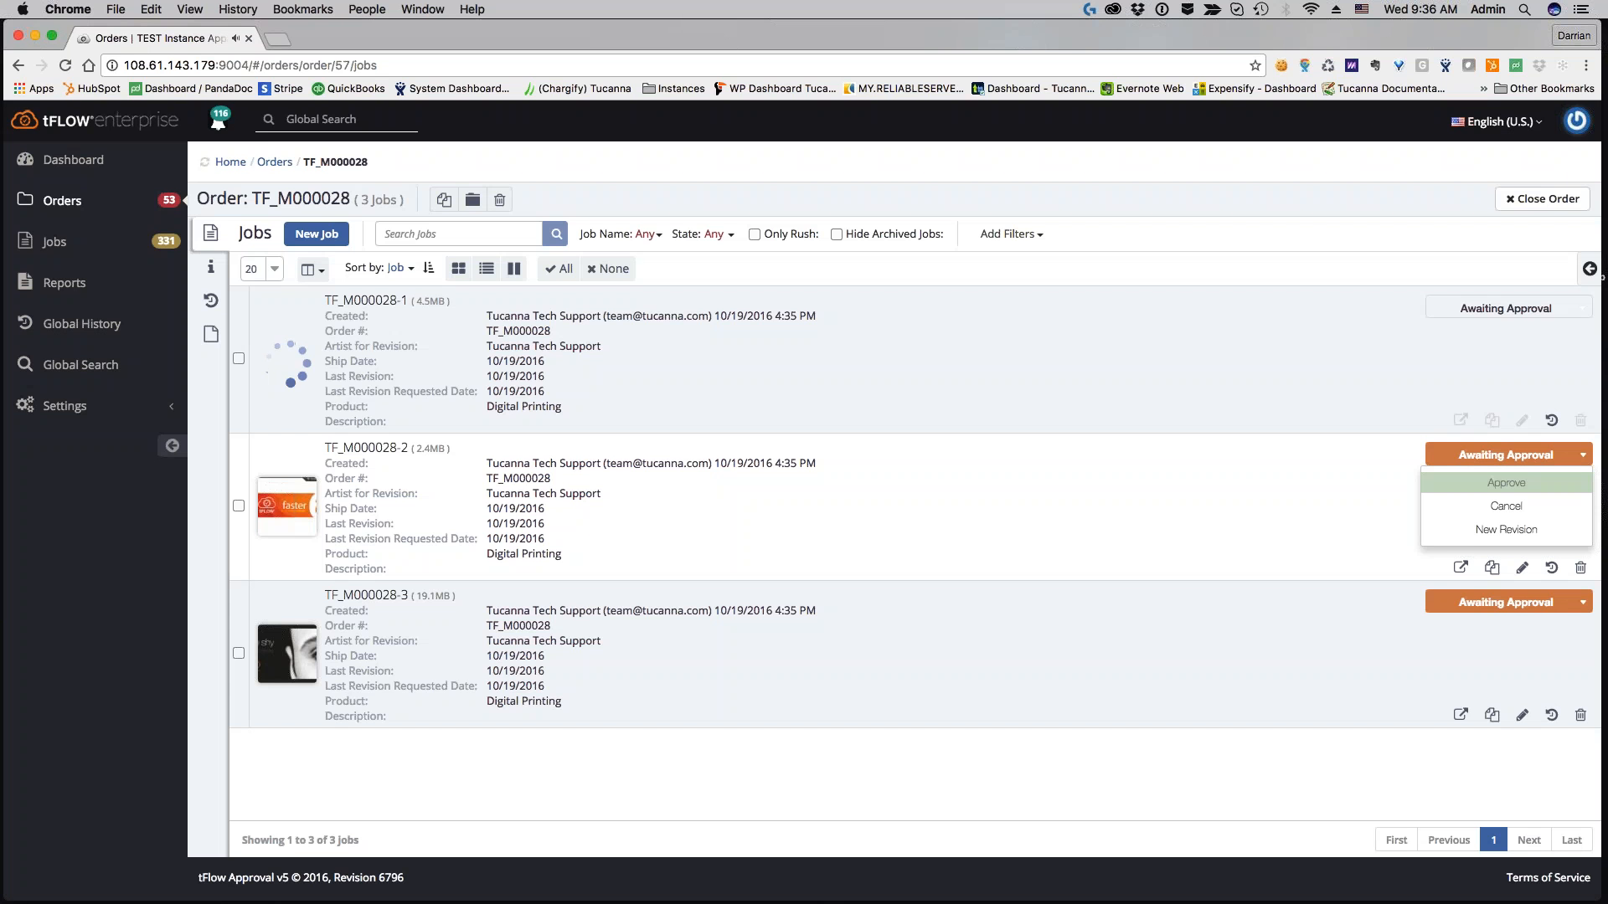
pyautogui.click(1506, 482)
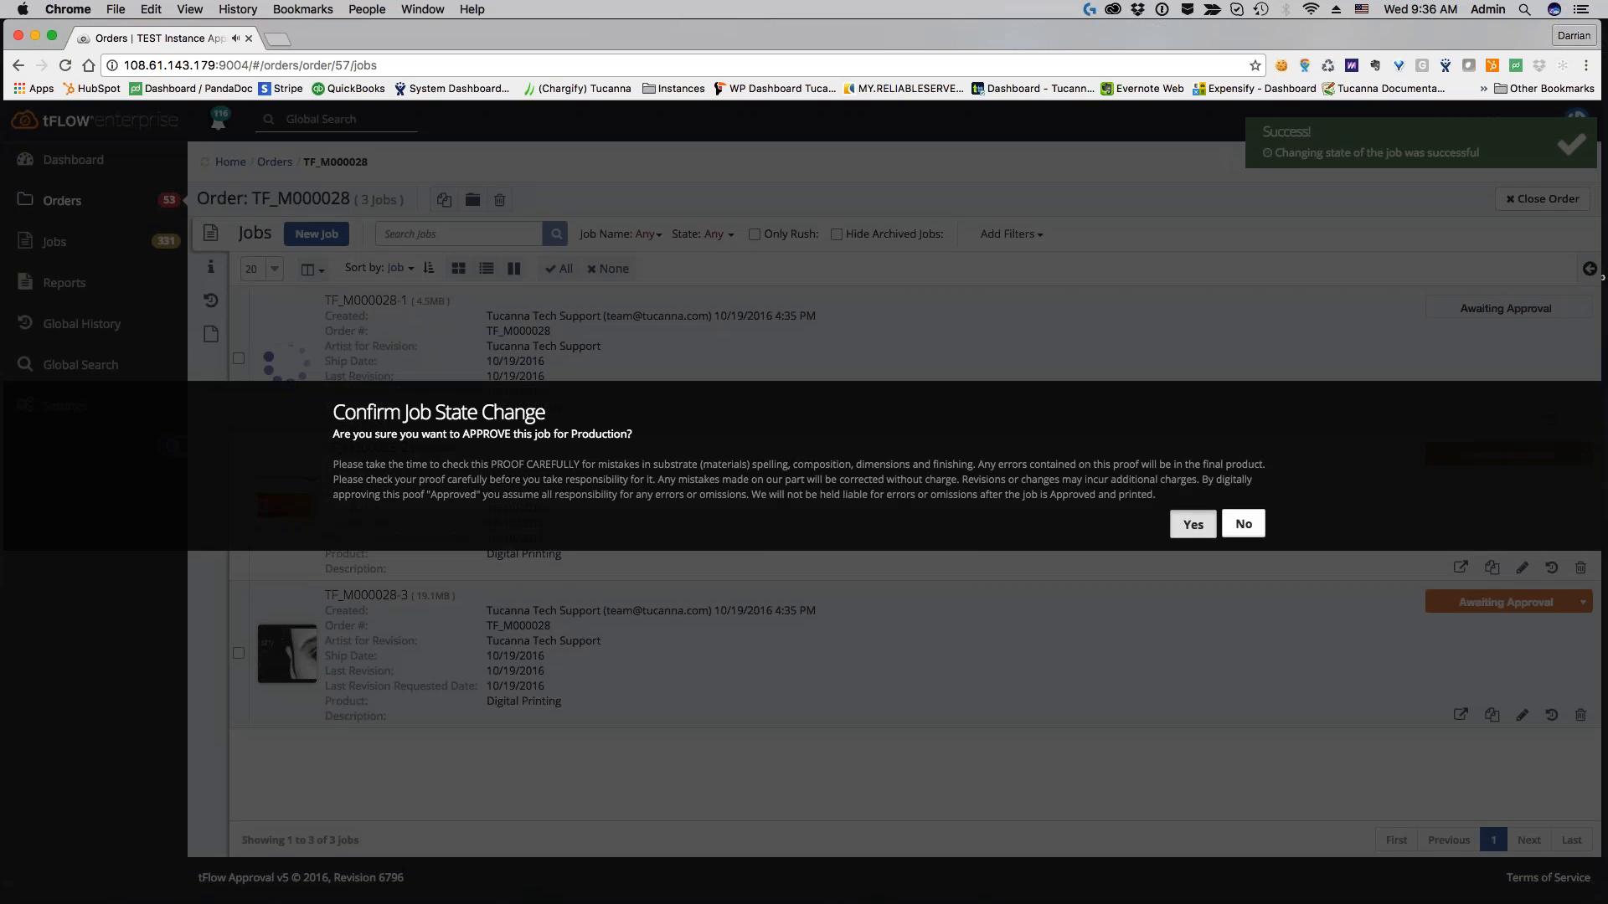
pyautogui.click(1193, 524)
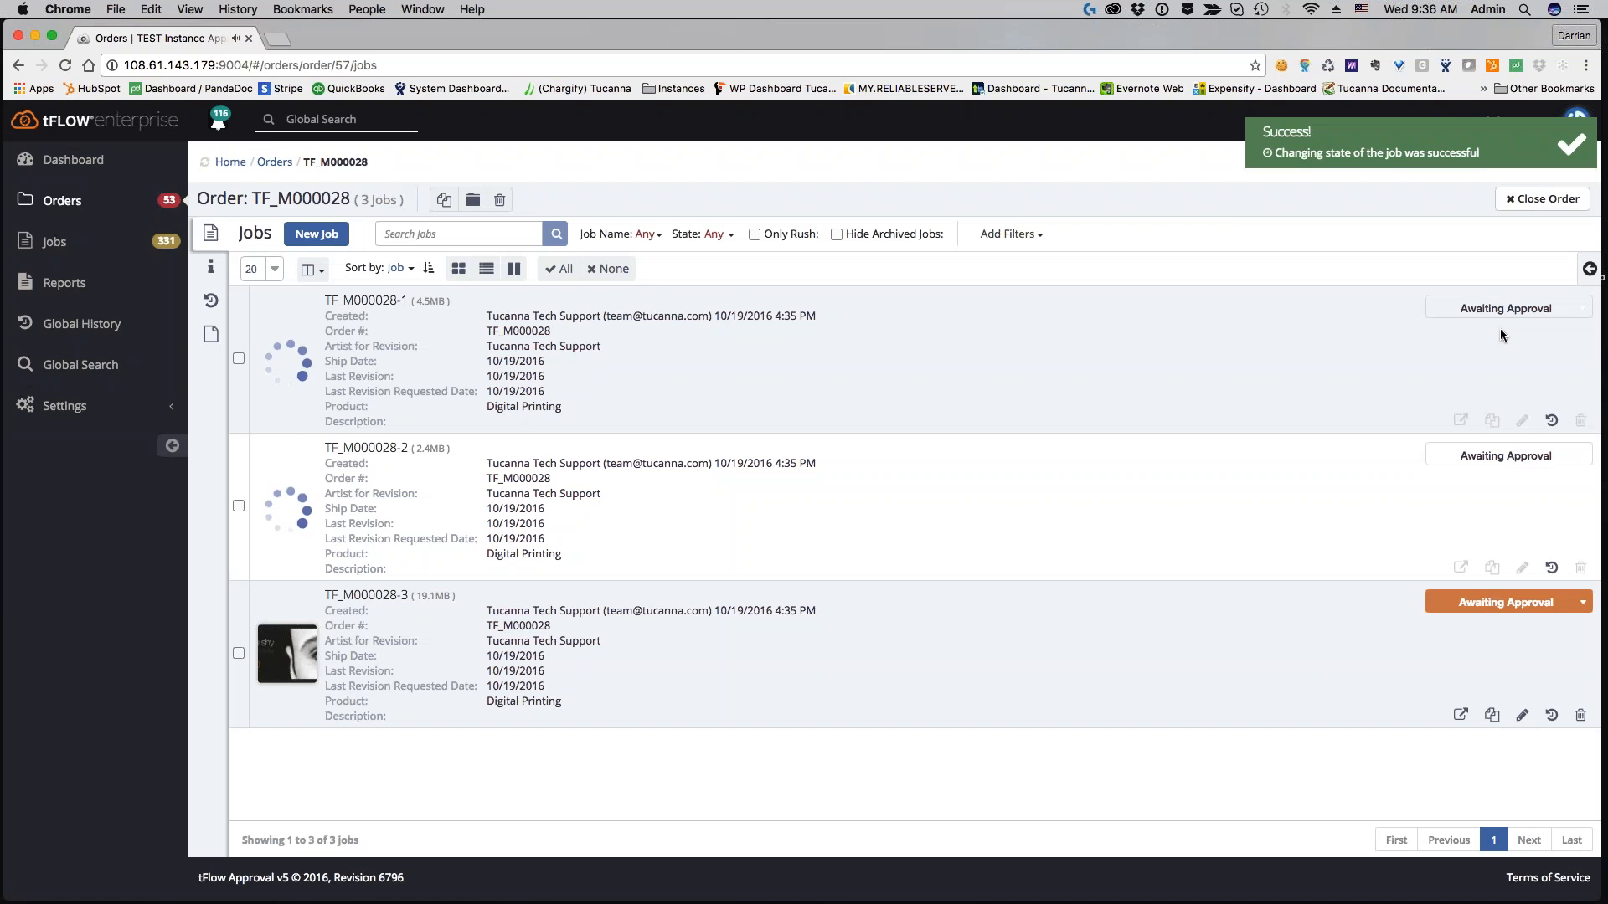
# Request a new revision for the third job and upload replacement artwork to it
pyautogui.click(1509, 614)
pyautogui.click(1507, 672)
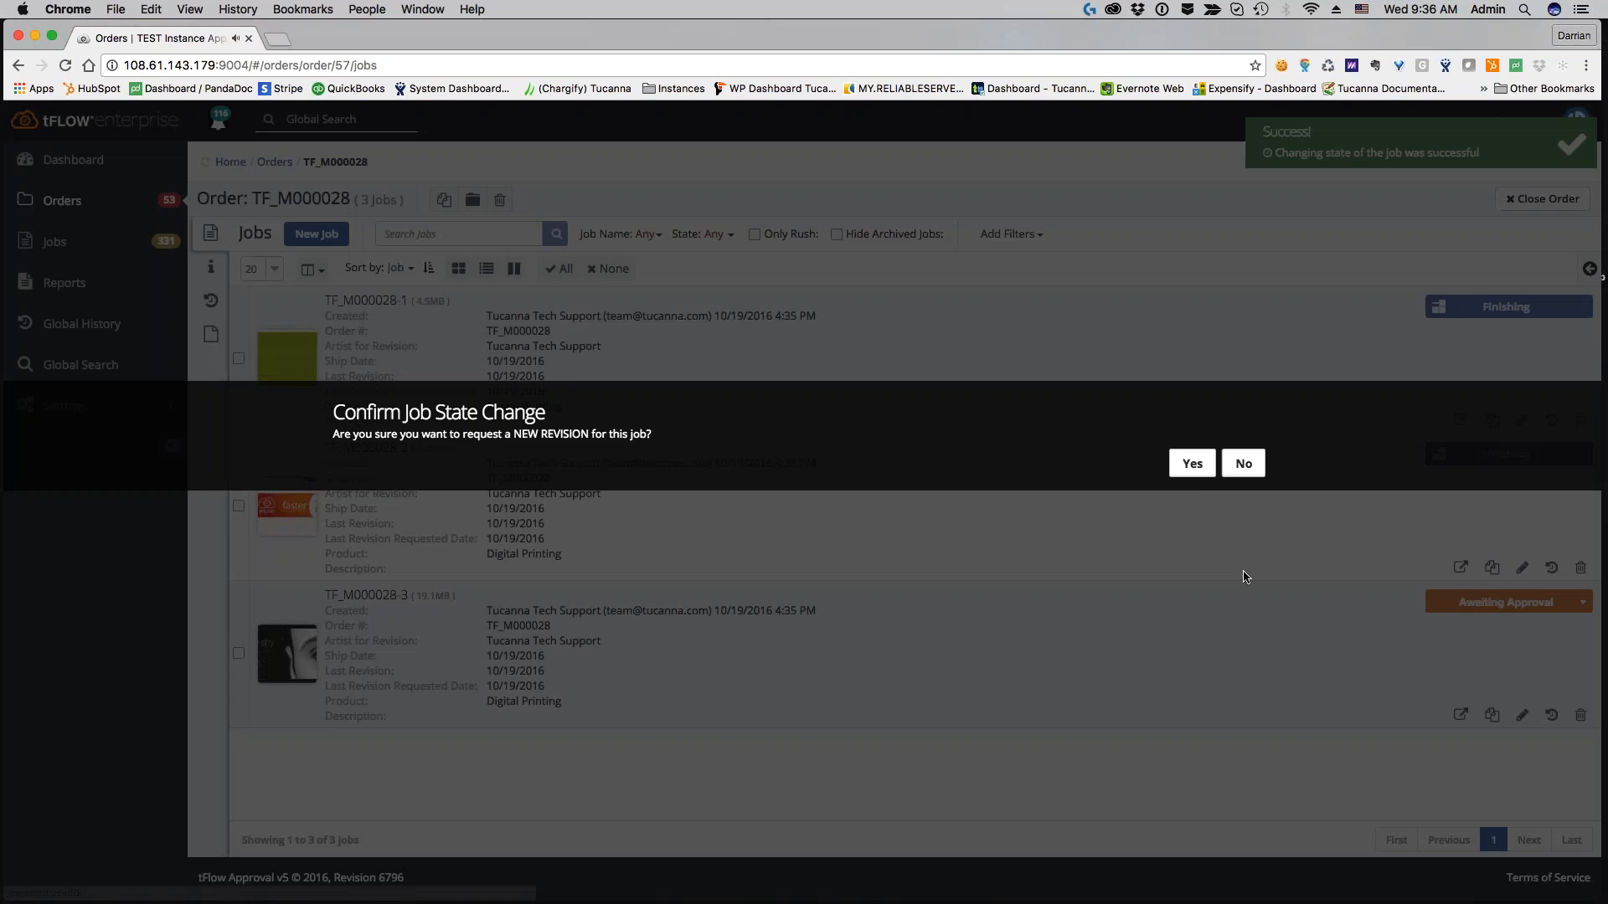
pyautogui.click(1193, 463)
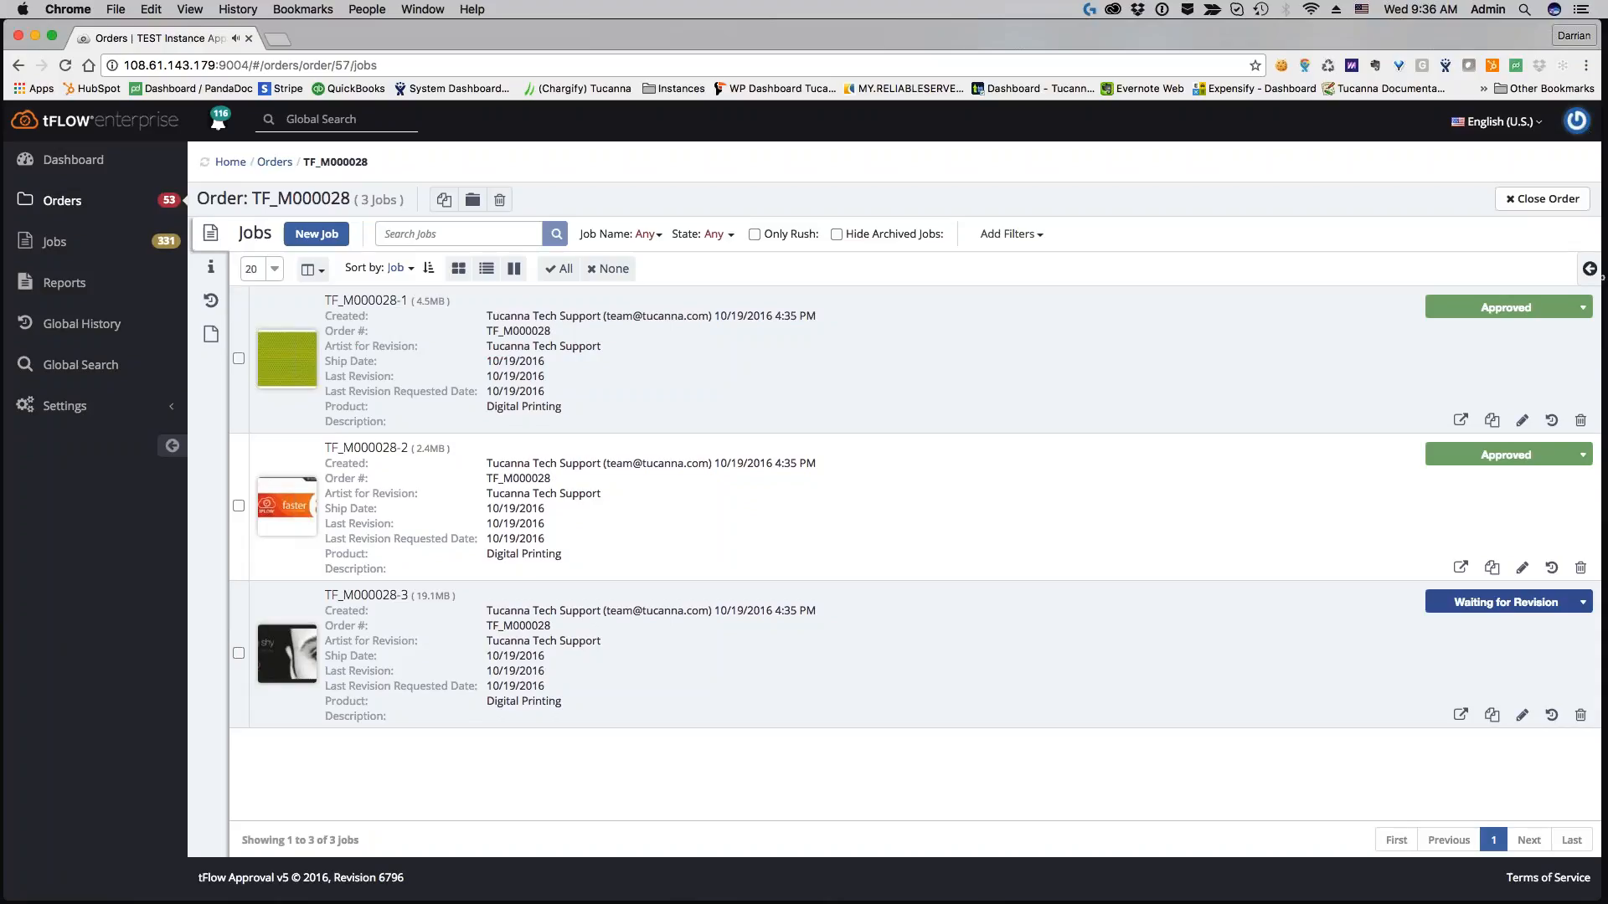
pyautogui.moveTo(1607, 719); pyautogui.dragTo(289, 650)
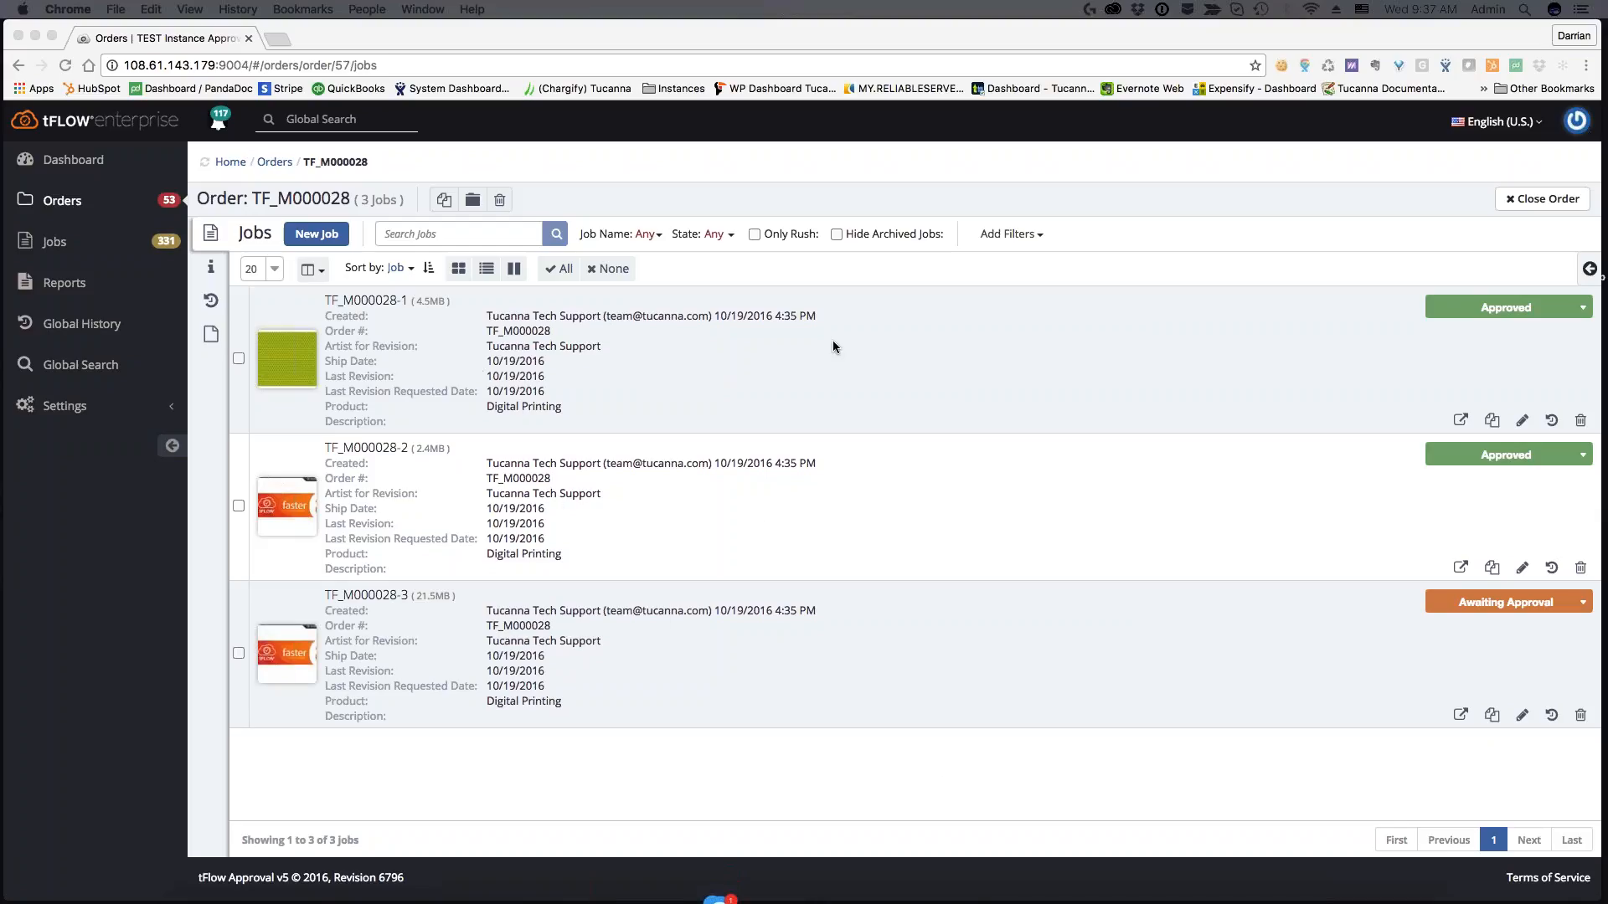
# View the order's jobs as thumbnails and return them to the detailed list layout
pyautogui.click(458, 269)
pyautogui.click(458, 269)
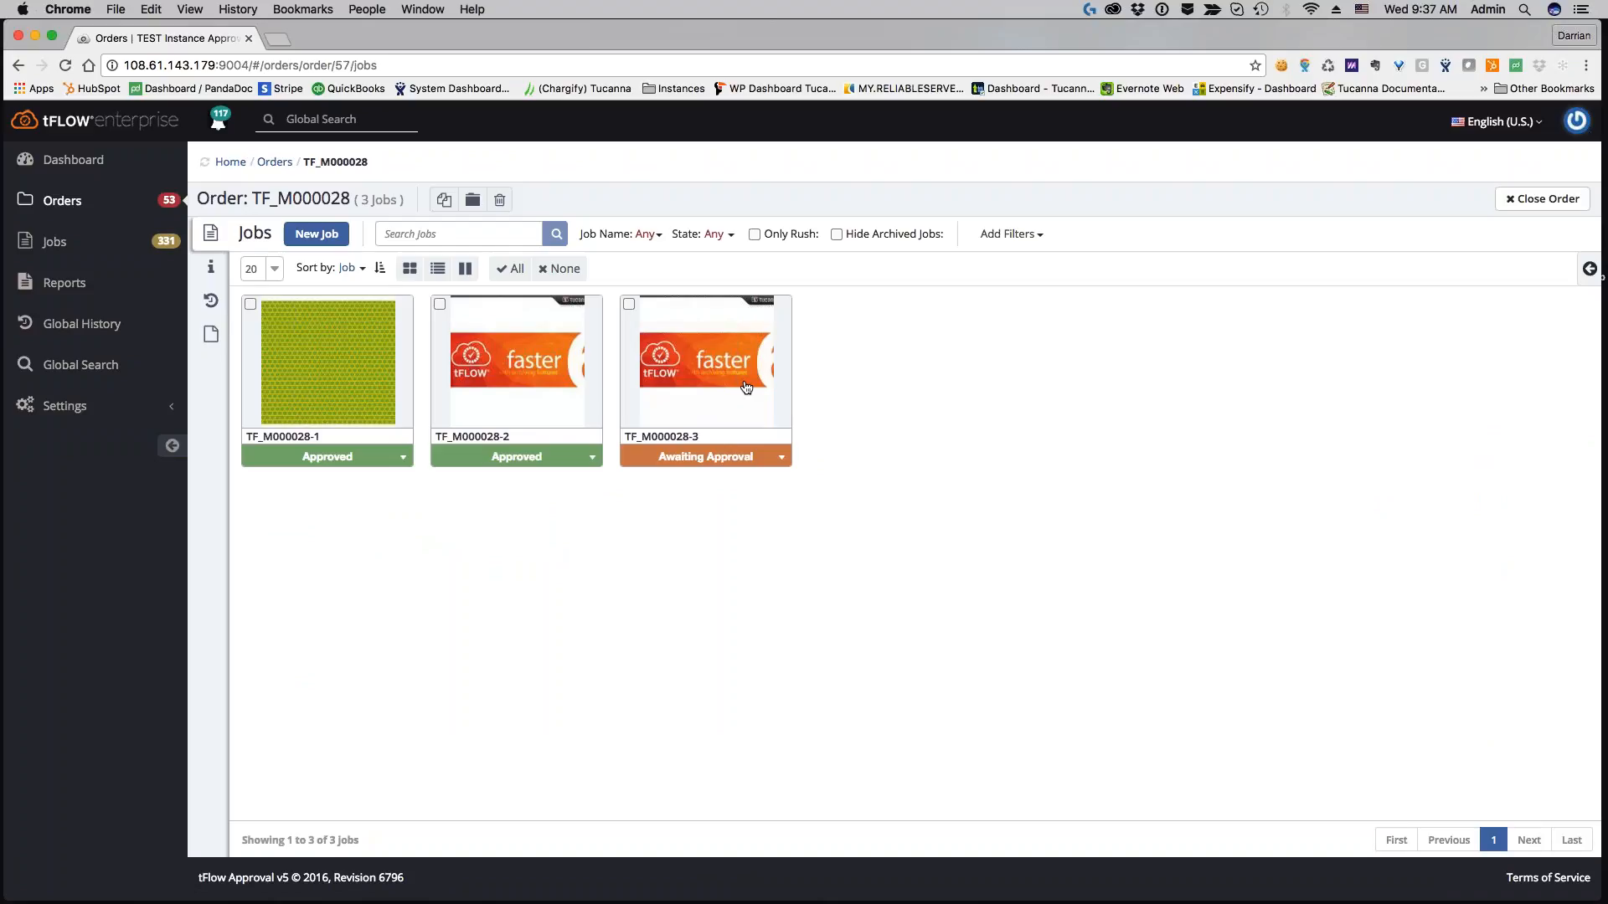
pyautogui.click(437, 270)
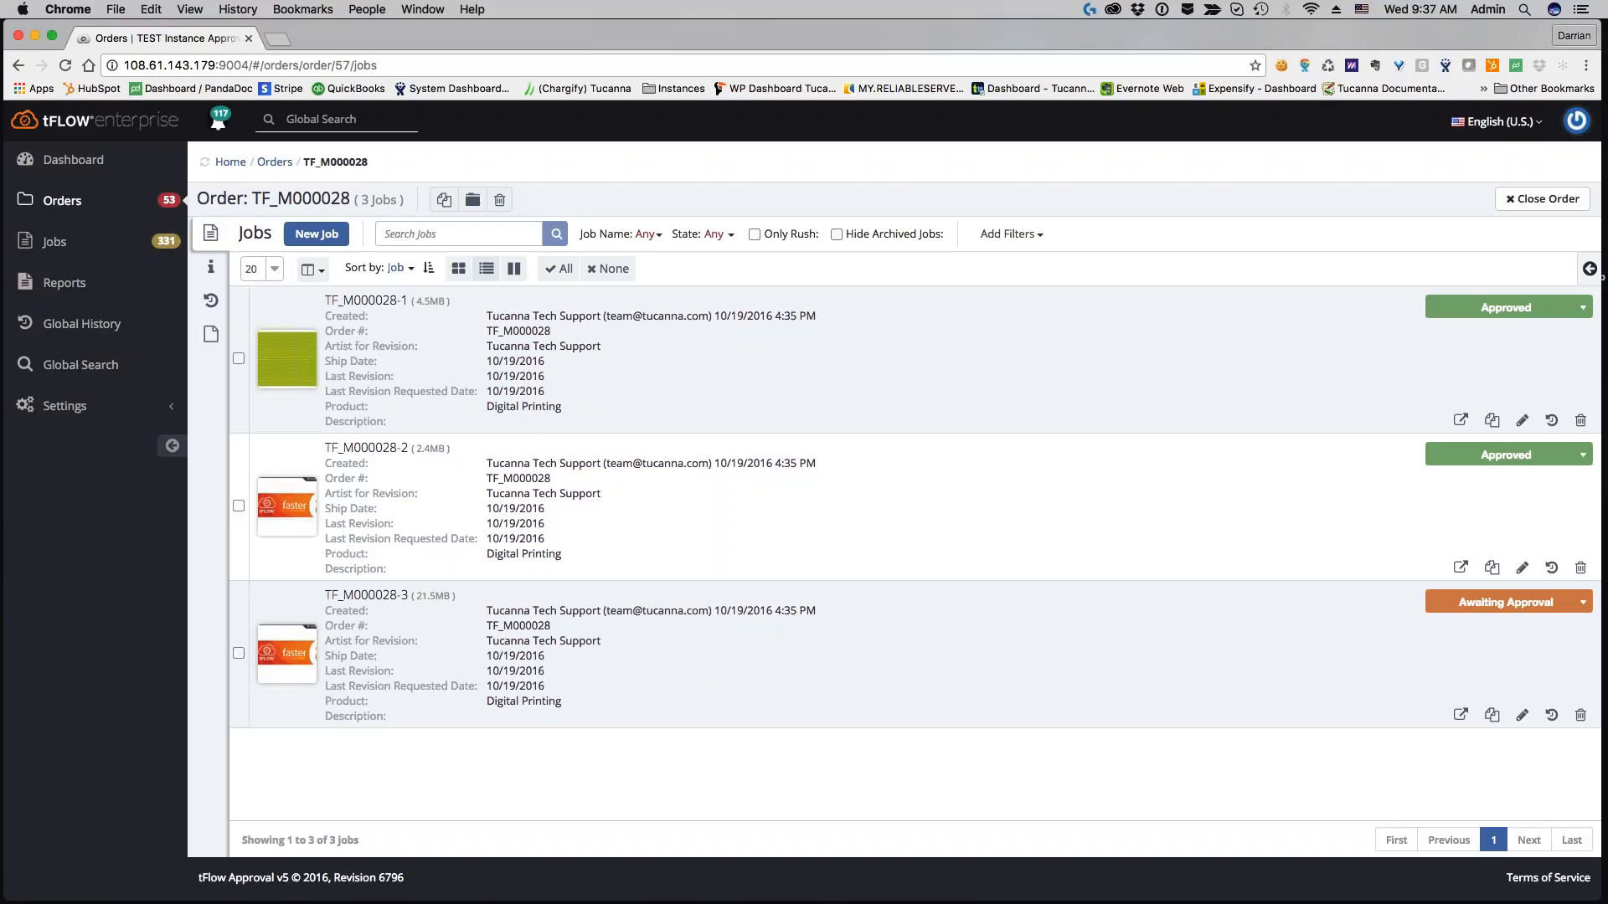
# Hide the Last Revision Requested Date, Product and Description fields in the job list
pyautogui.click(312, 269)
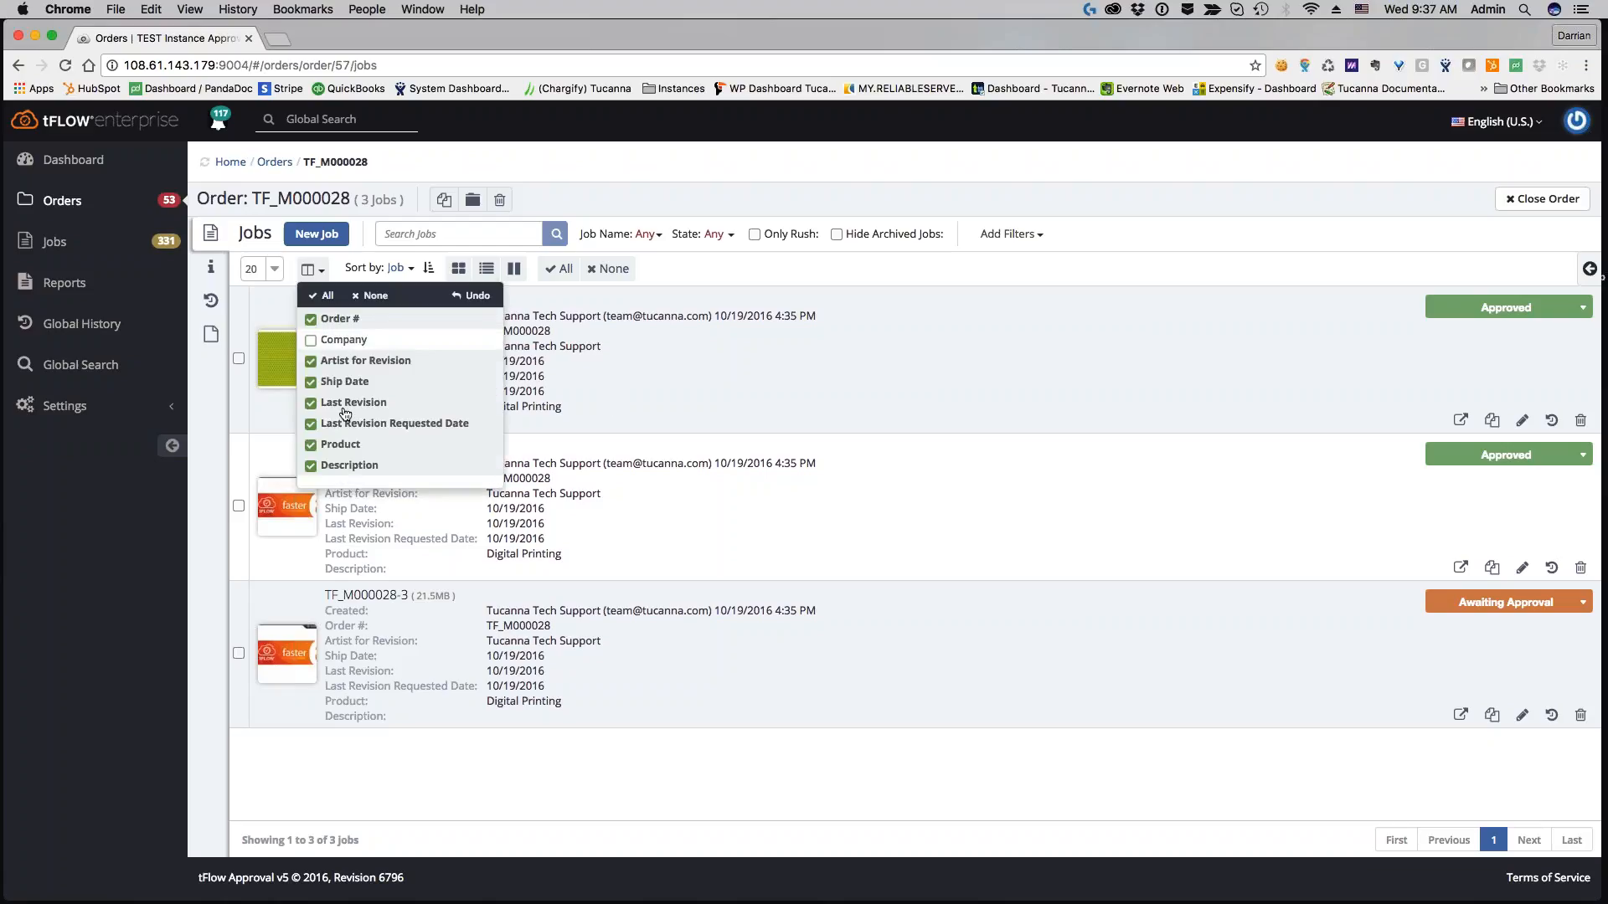
pyautogui.click(346, 465)
pyautogui.click(347, 445)
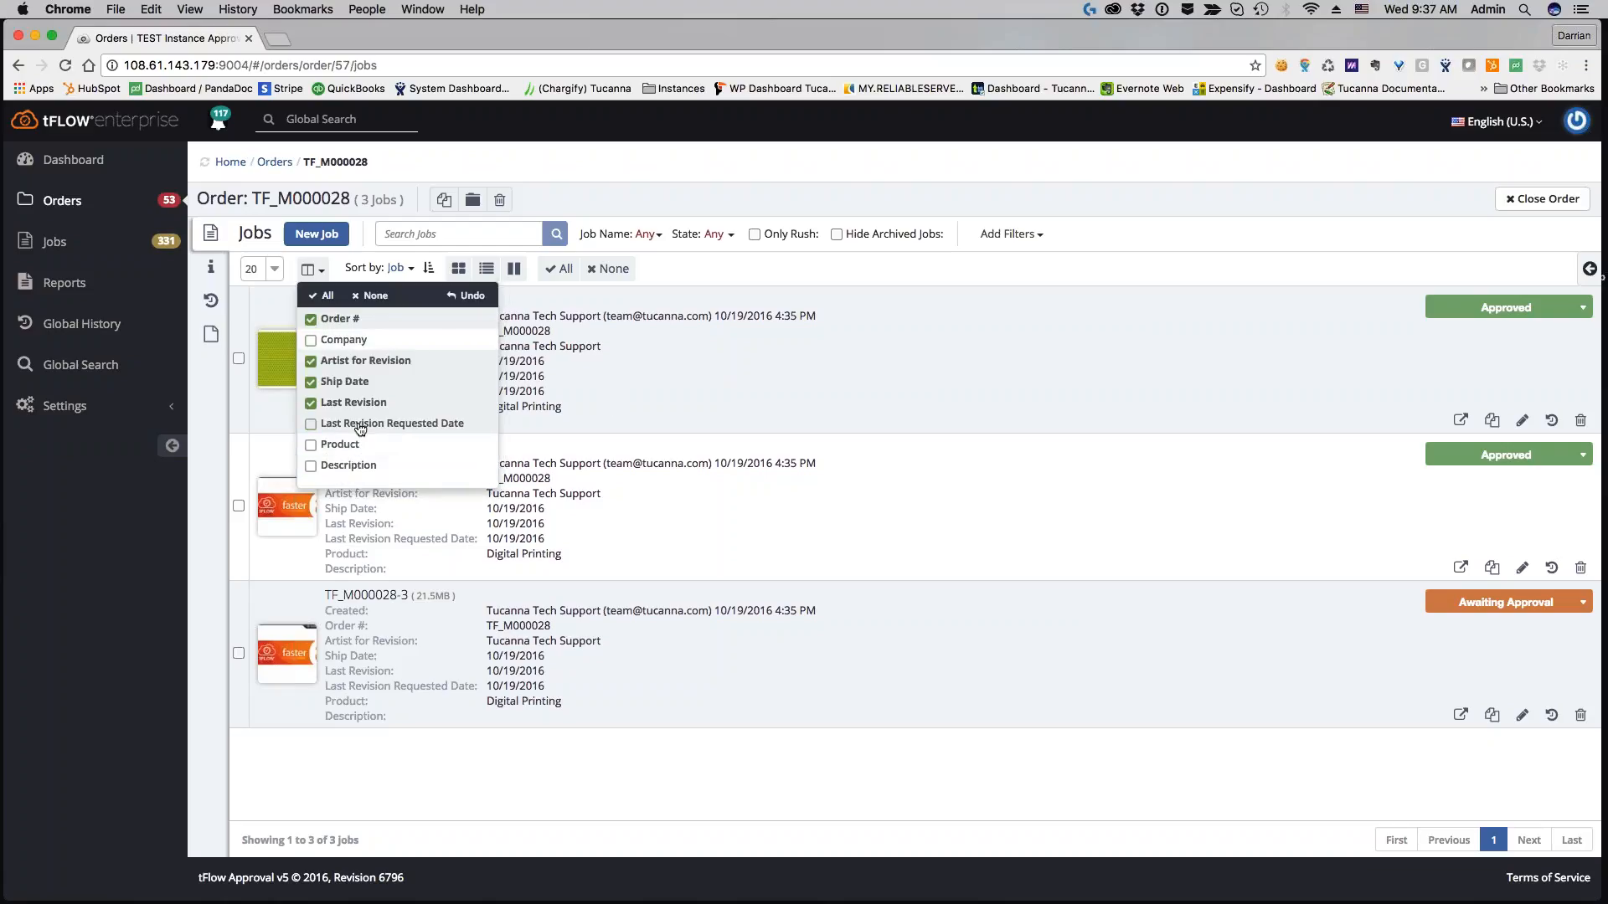
pyautogui.click(947, 272)
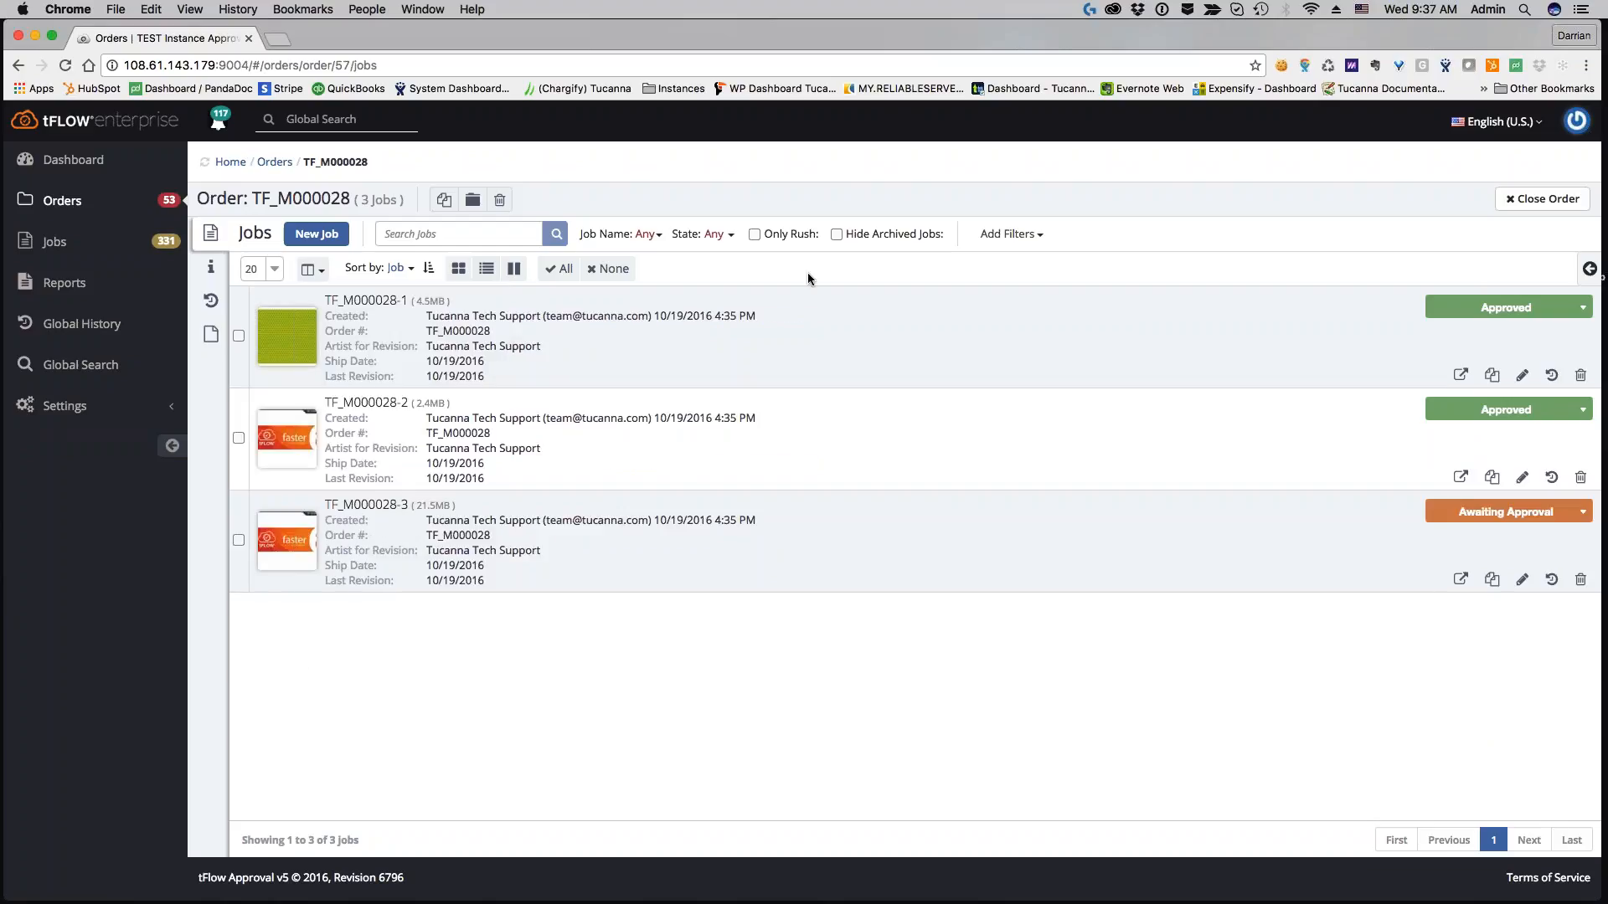
# Show the Description field again in the job list
pyautogui.click(312, 270)
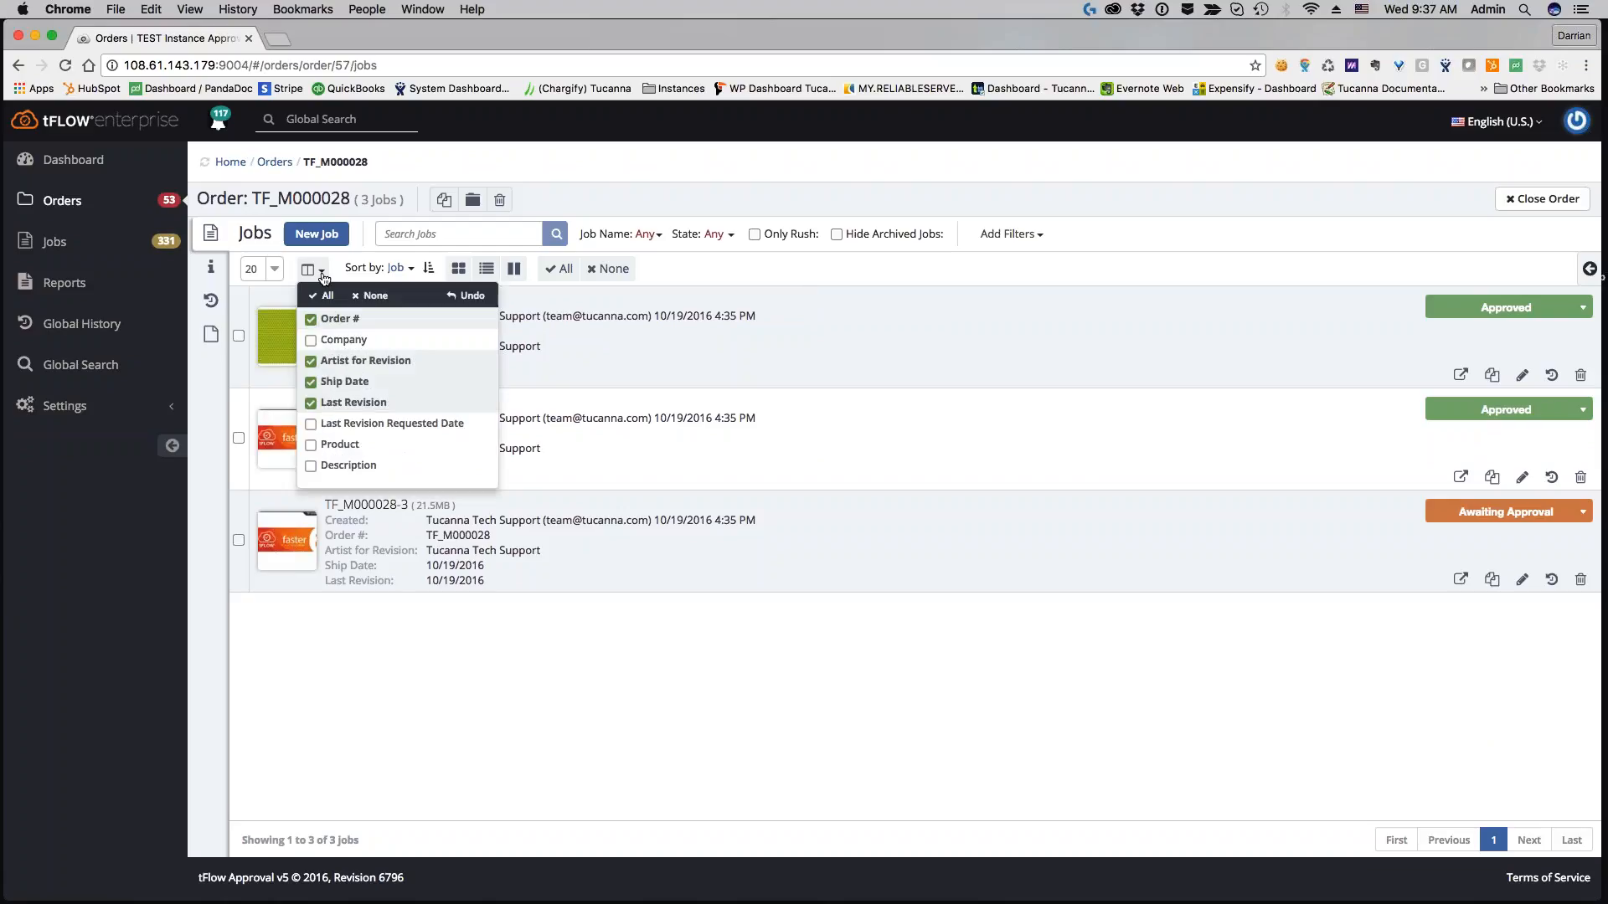
pyautogui.click(339, 466)
pyautogui.click(839, 290)
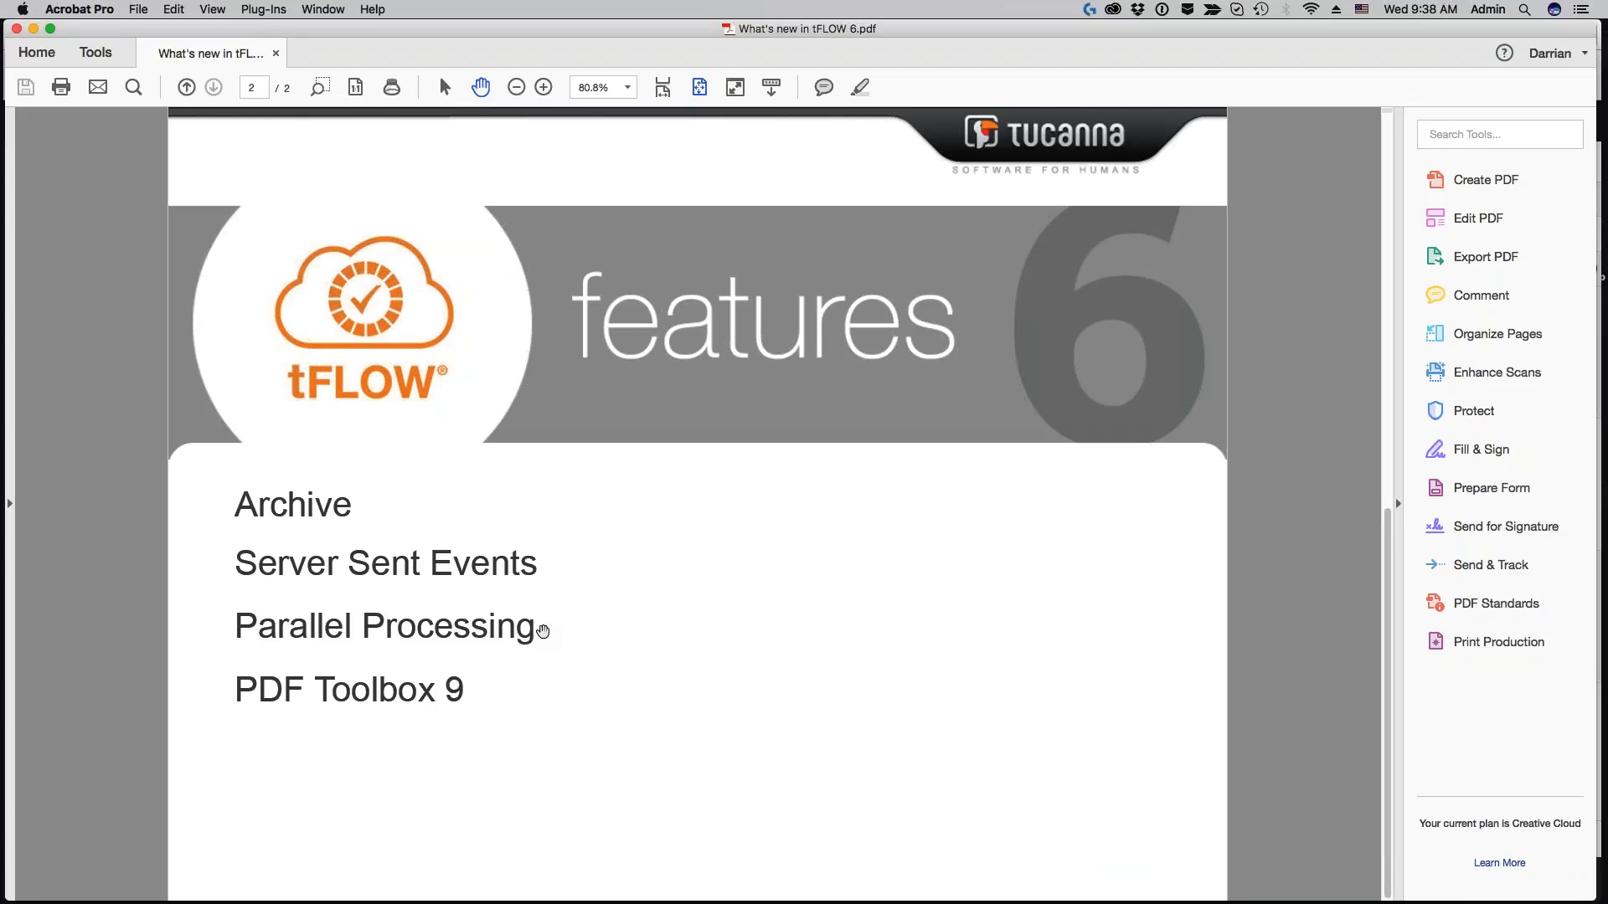
# Move the tFLOW 6 features PDF window aside to uncover the browser
pyautogui.moveTo(440, 28); pyautogui.dragTo(653, 28)
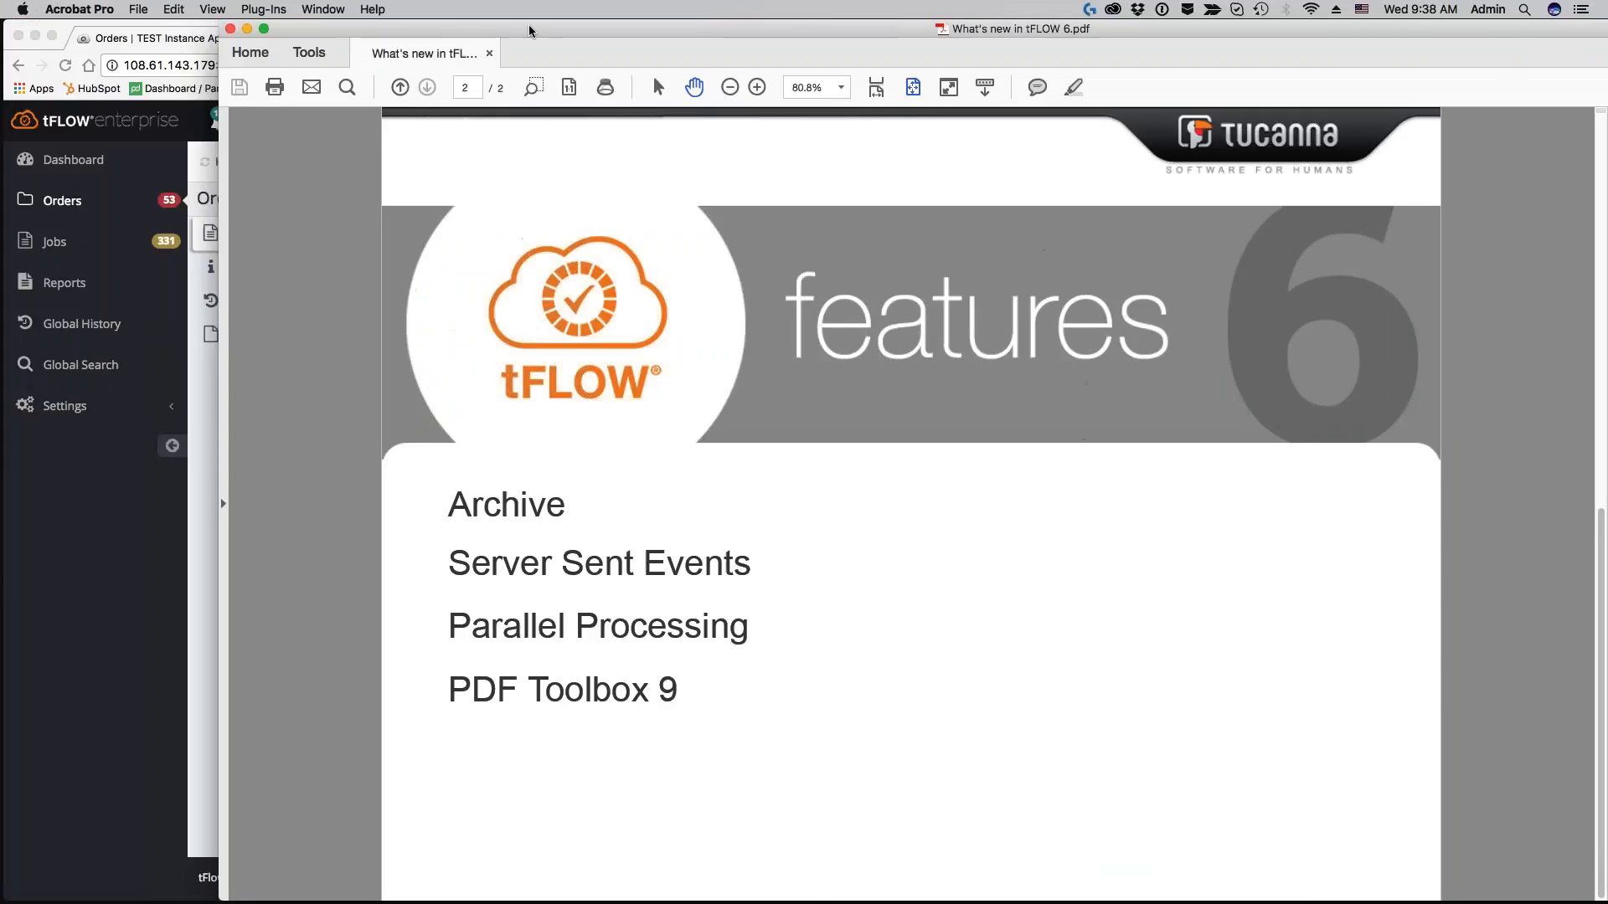